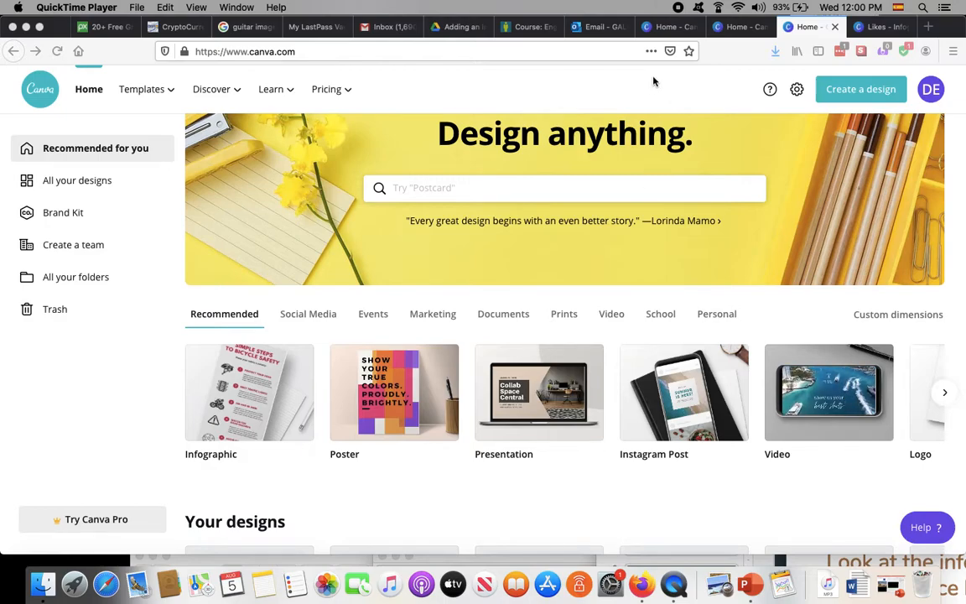
Step: Switch to the Outlook email about Canva and examine its poster, infographic and sketch examples about the favorite dish
left_click(597, 27)
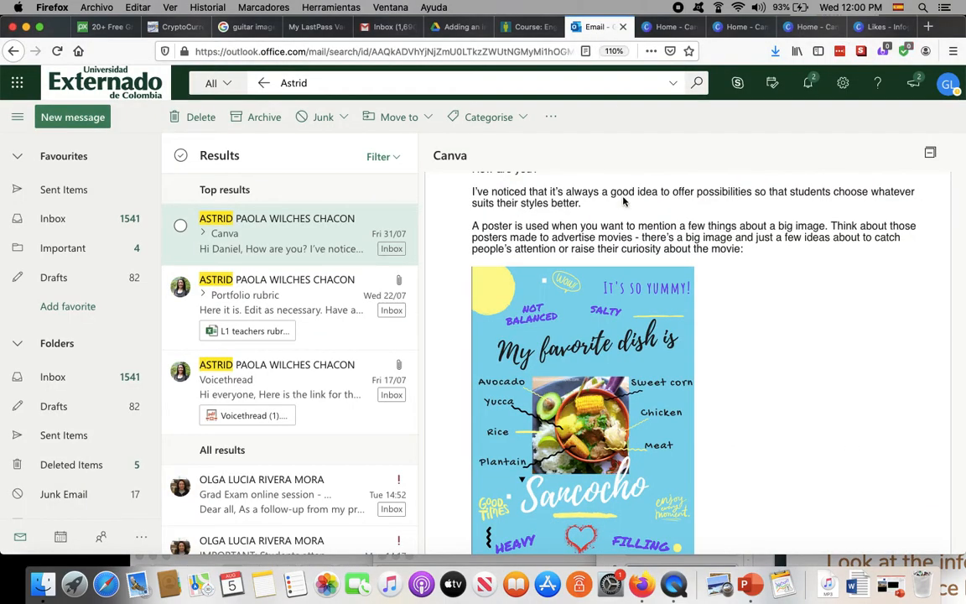
scroll(635, 377, "down", 2)
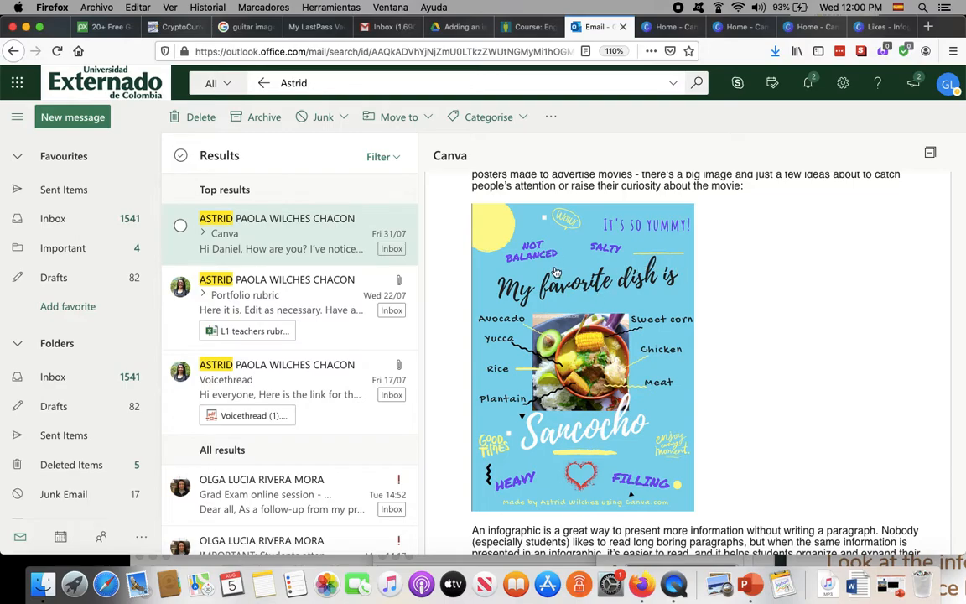
scroll(601, 387, "down", 15)
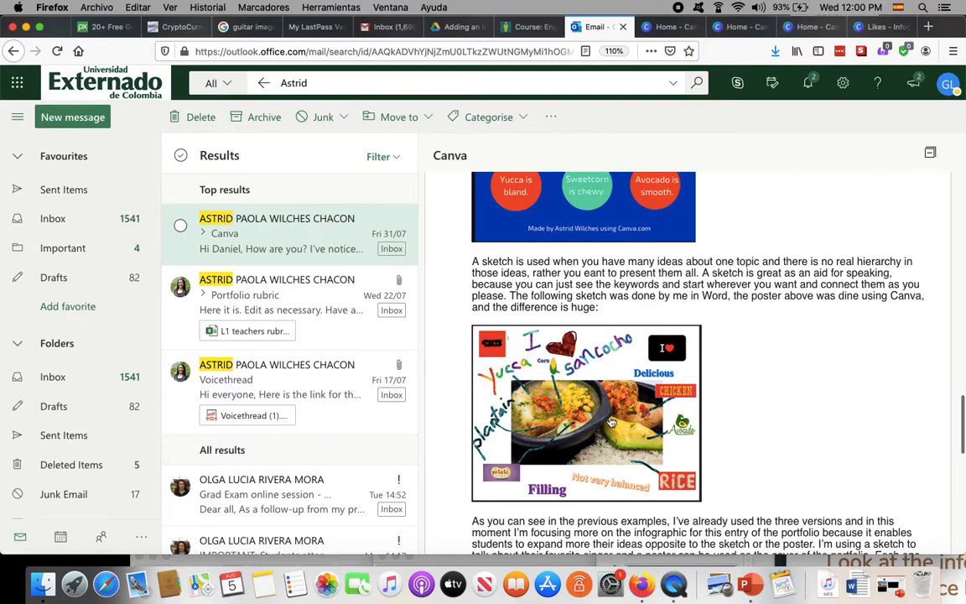
scroll(611, 422, "up", 10)
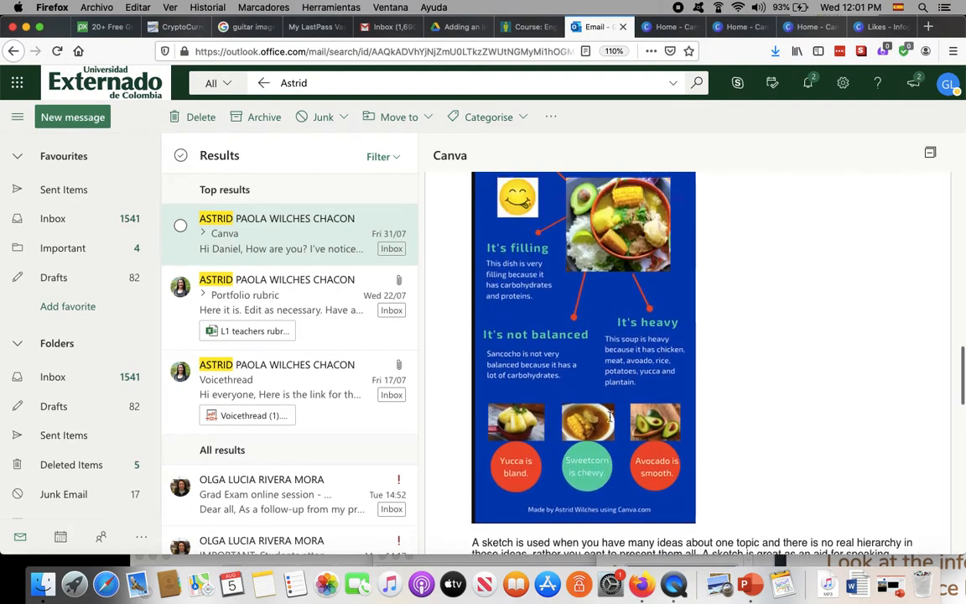
scroll(610, 417, "down", 5)
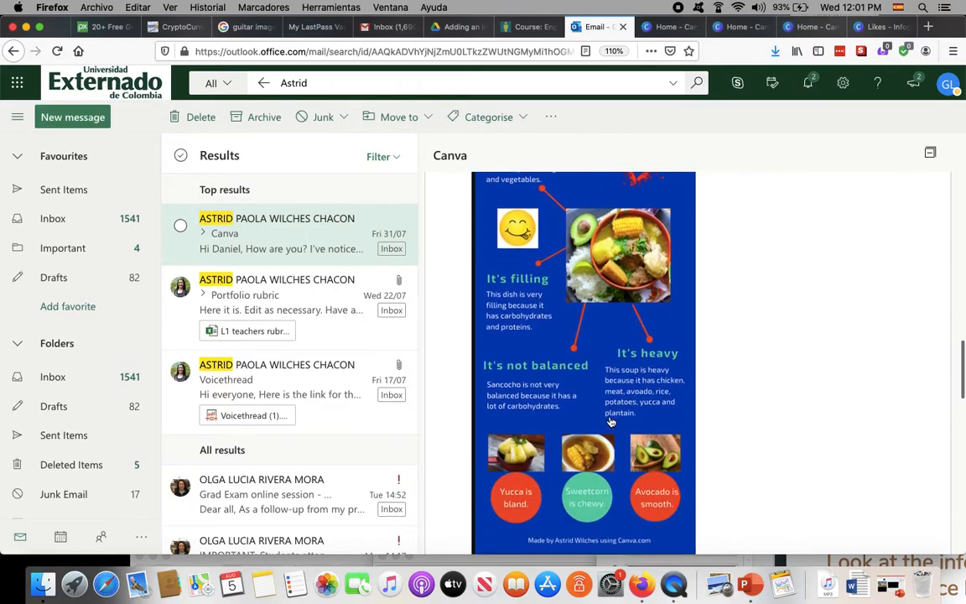
scroll(611, 422, "up", 5)
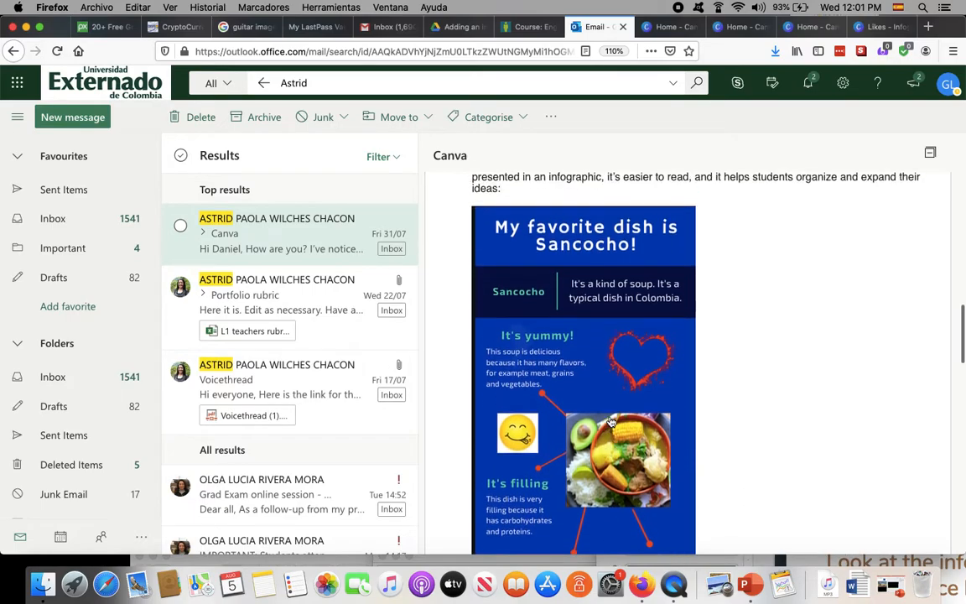
scroll(612, 422, "up", 3)
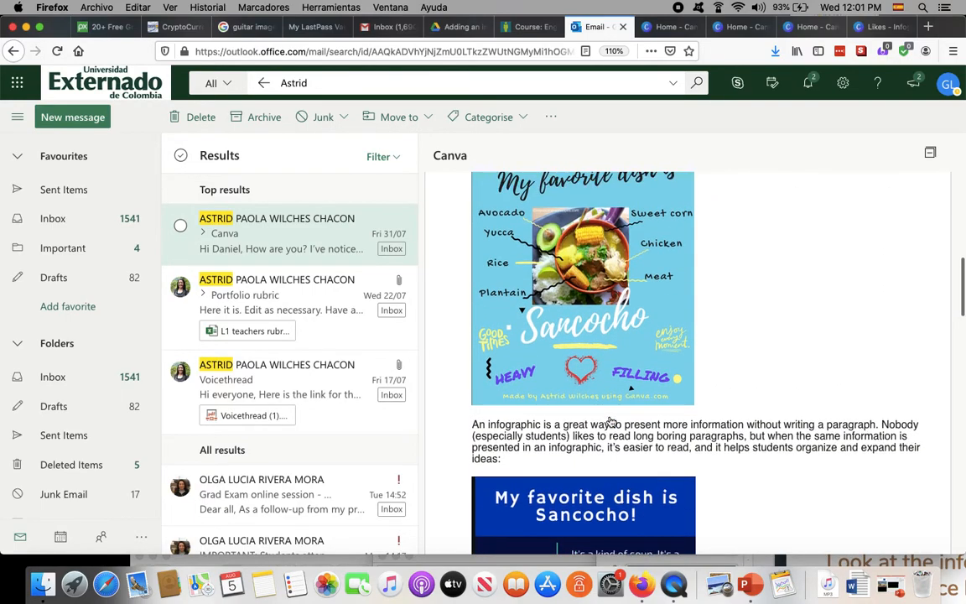
scroll(611, 421, "down", 5)
scroll(611, 422, "down", 3)
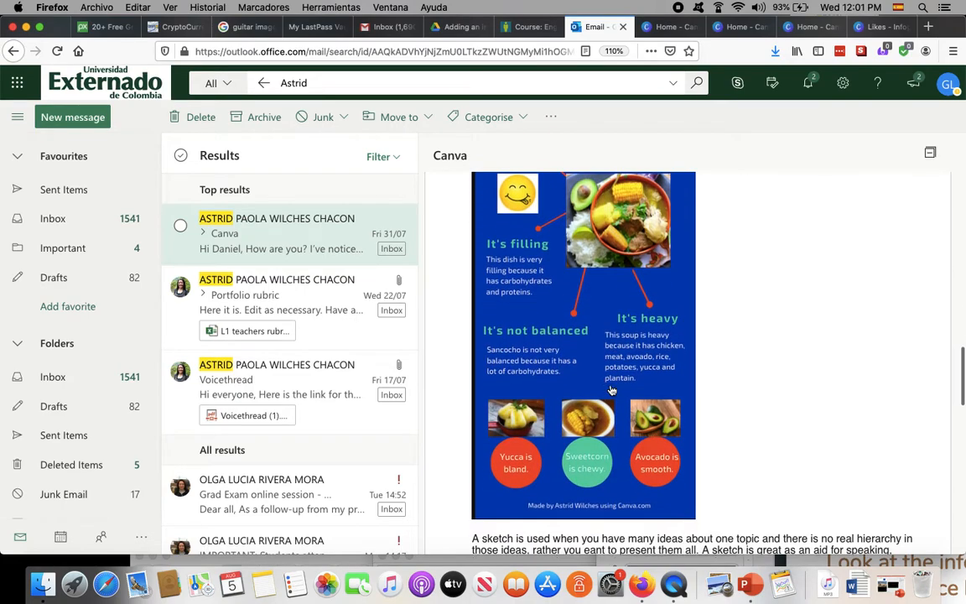
scroll(670, 424, "up", 2)
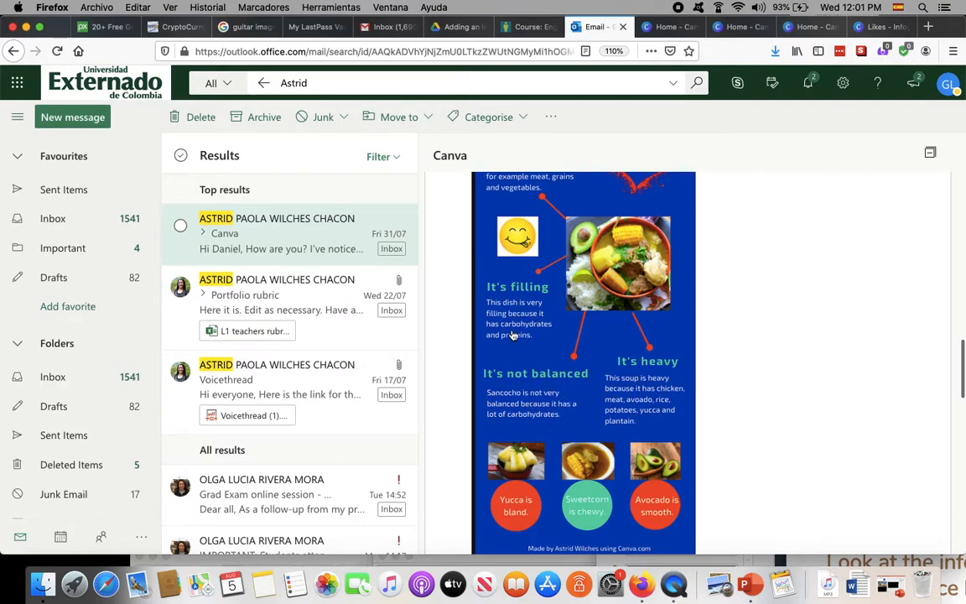
scroll(513, 335, "up", 6)
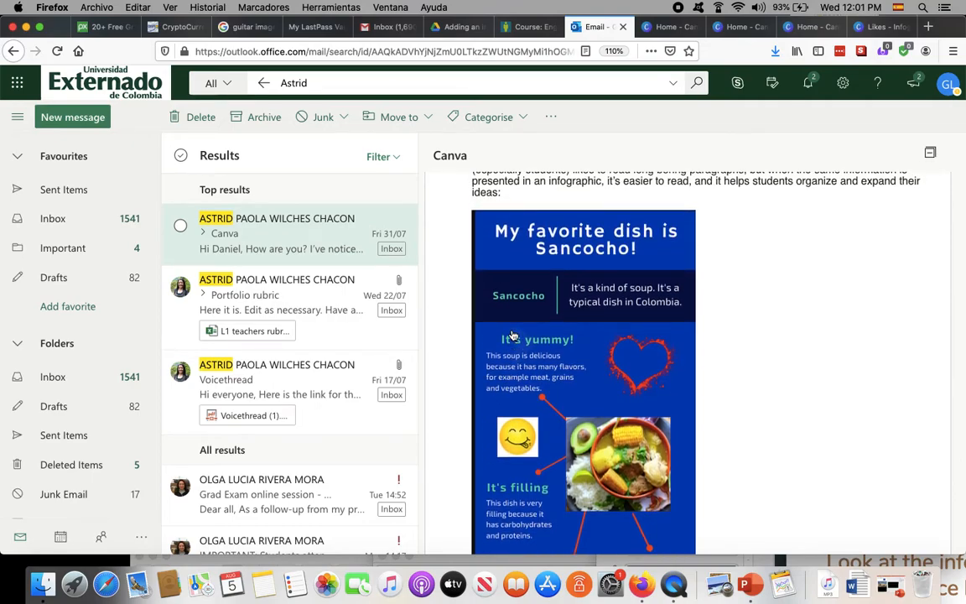
scroll(514, 335, "down", 5)
scroll(514, 327, "down", 1)
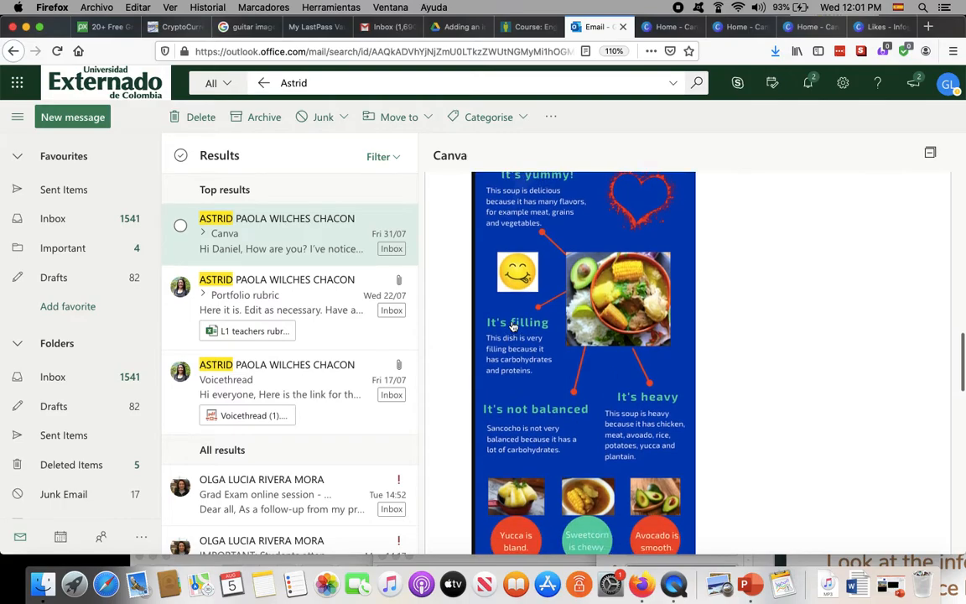
Step: Return to Canva, create a blank infographic from the recommended design types and look through the infographic templates
left_click(810, 29)
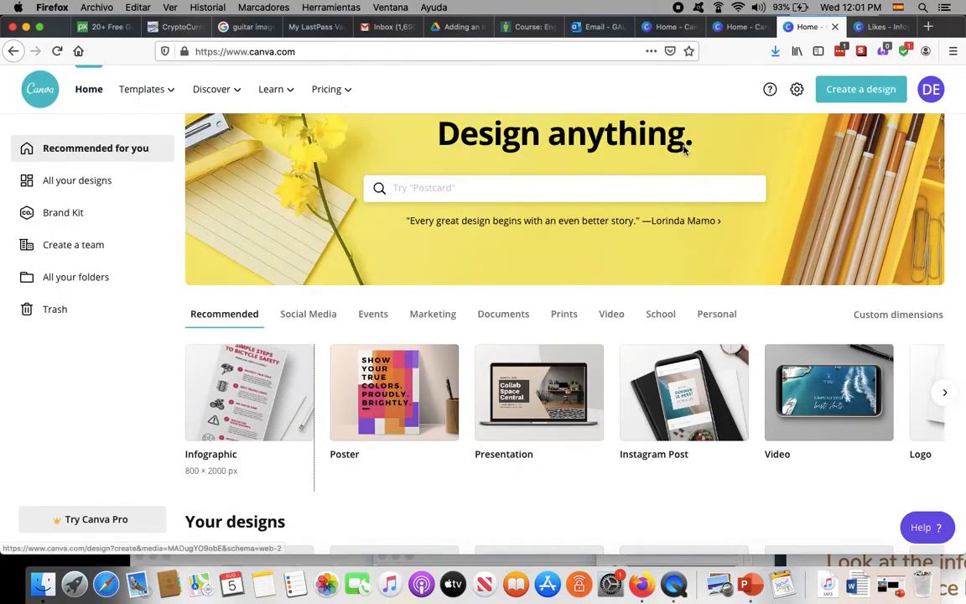
scroll(713, 407, "right", 3)
scroll(723, 413, "right", 10)
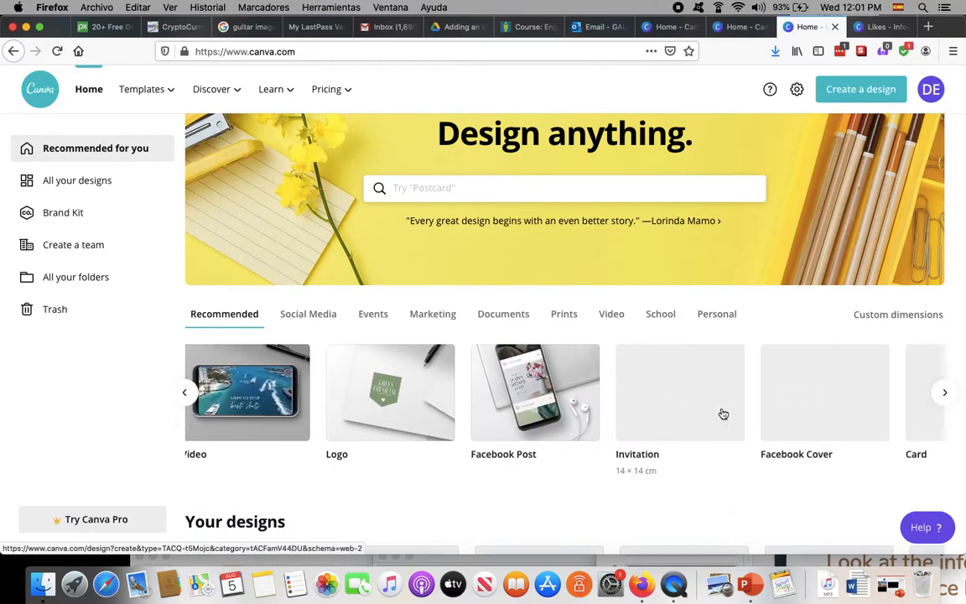
scroll(723, 413, "right", 3)
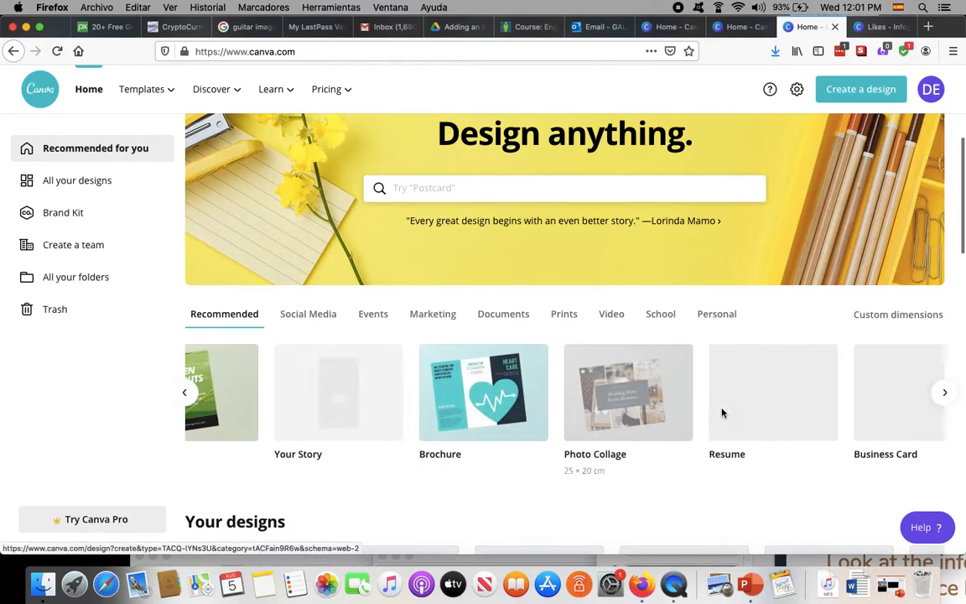
scroll(724, 413, "left", 14)
scroll(723, 414, "left", 3)
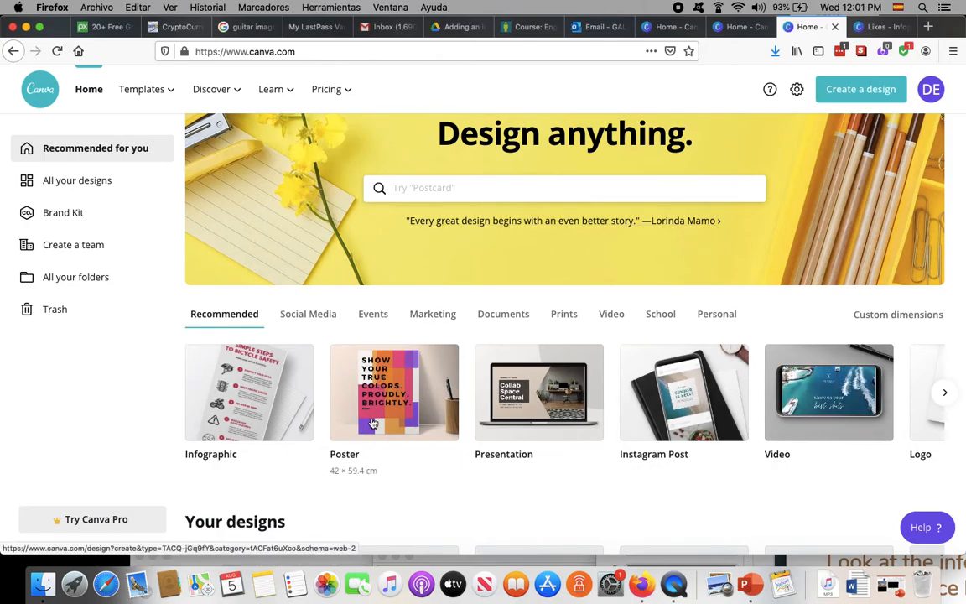
left_click(247, 383)
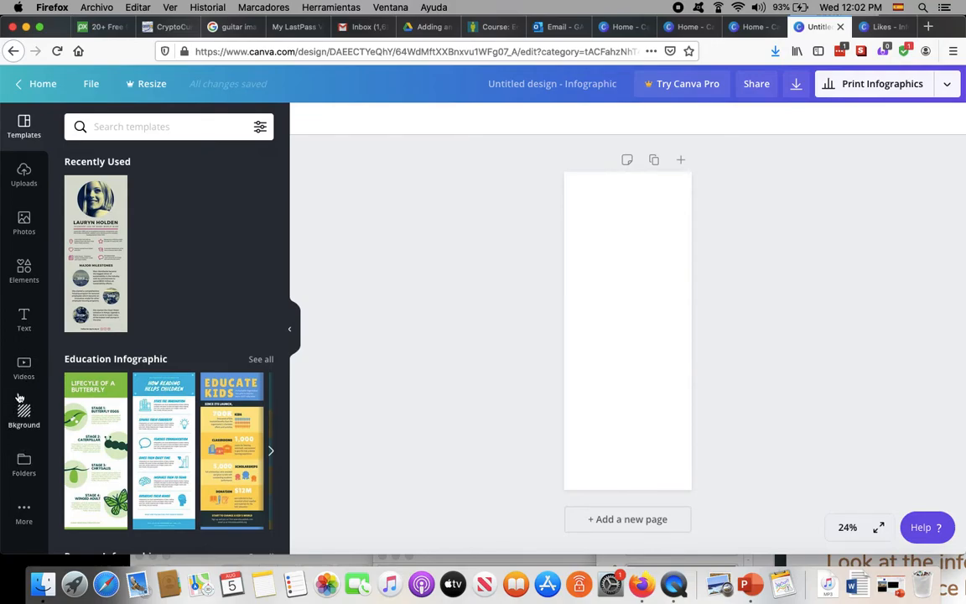
scroll(144, 424, "down", 5)
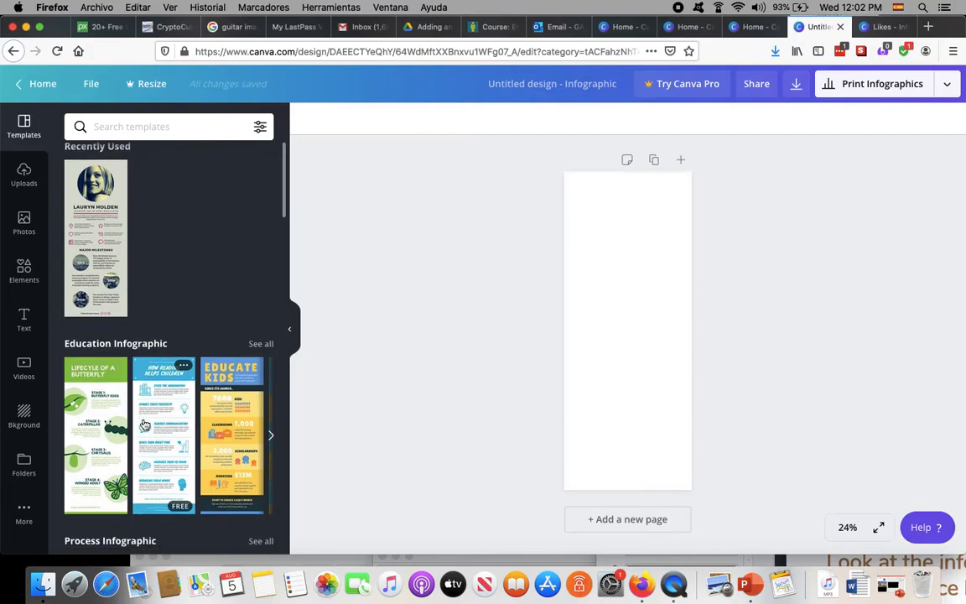
scroll(144, 394, "down", 2)
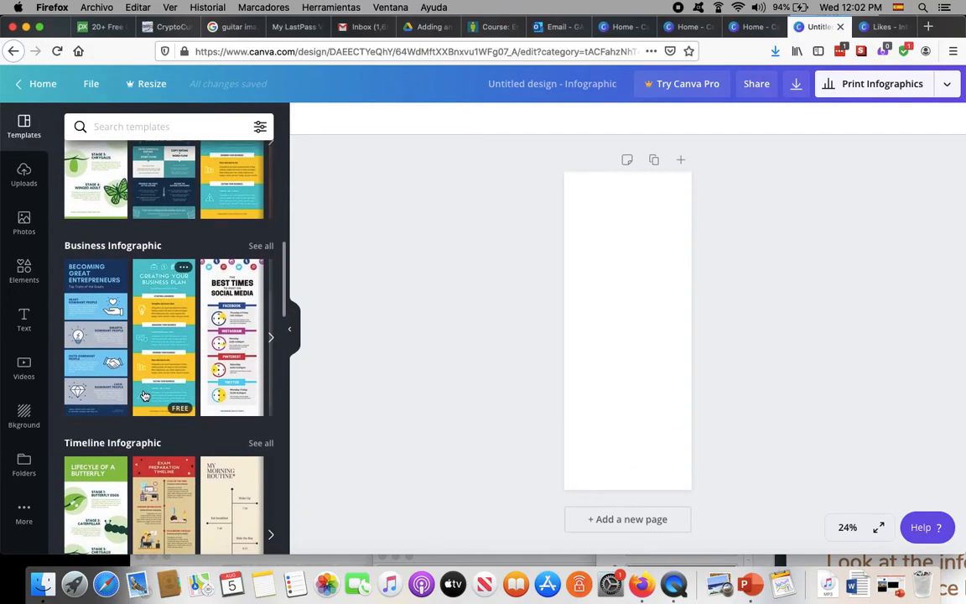
scroll(144, 394, "up", 2)
scroll(144, 394, "up", 1)
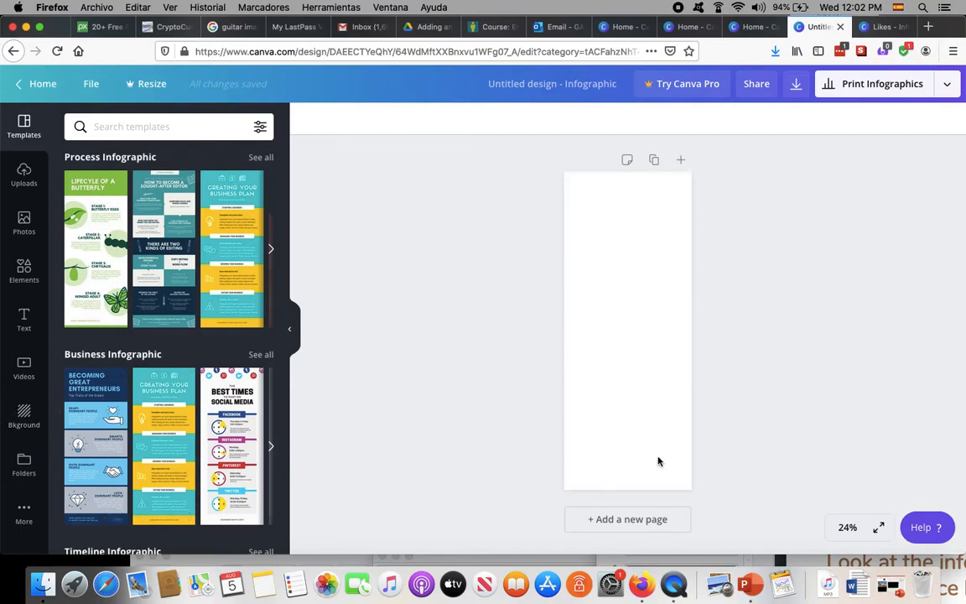
Step: Apply the recently used yellow-and-red textured background to the blank infographic page
left_click(23, 415)
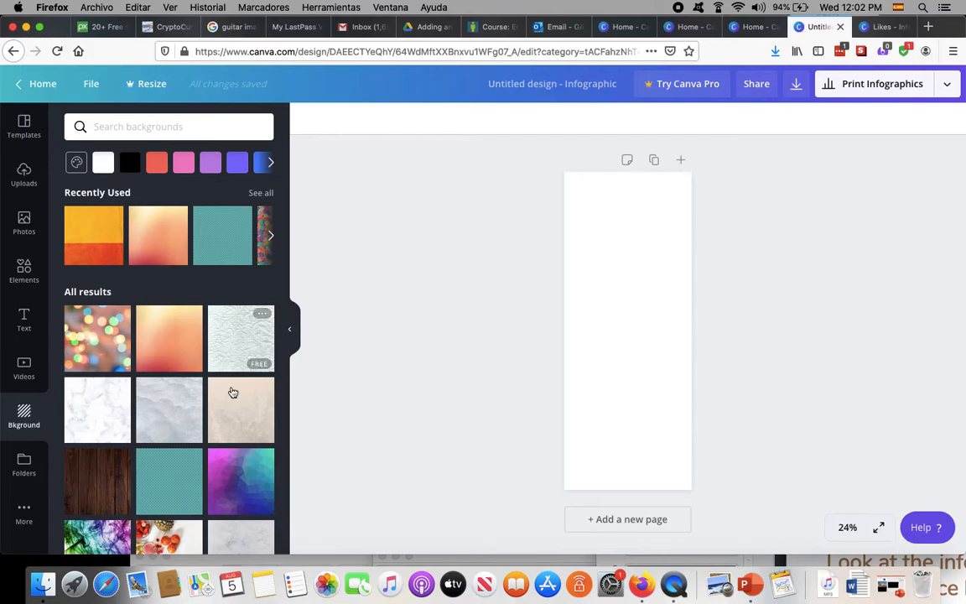
scroll(188, 359, "down", 5)
scroll(188, 359, "down", 10)
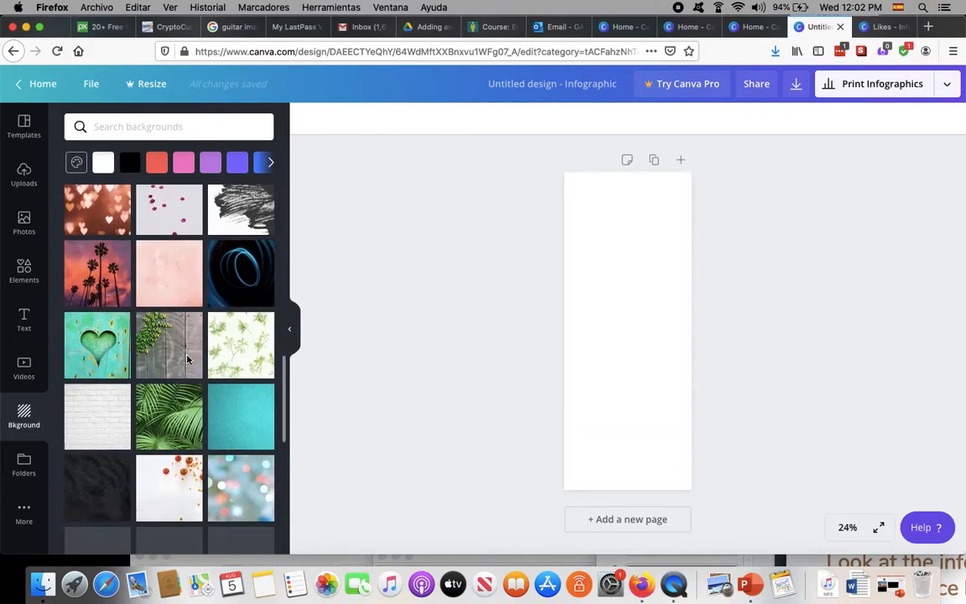
scroll(188, 359, "up", 9)
scroll(187, 359, "up", 7)
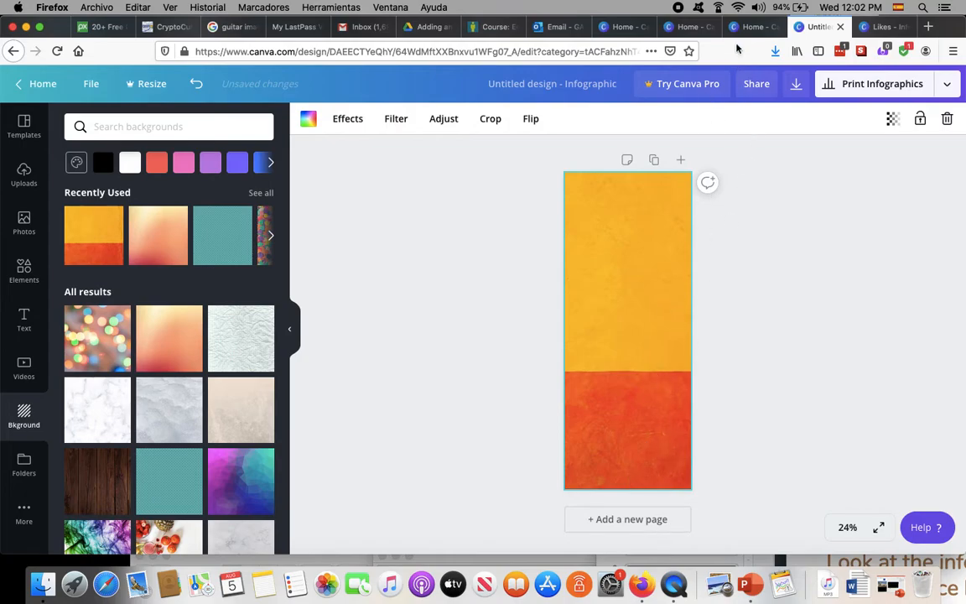
Step: Bring the Depeche Mode image from the desktop onto the infographic page and replace the page background with it
left_click_drag(732, 36, 622, 37)
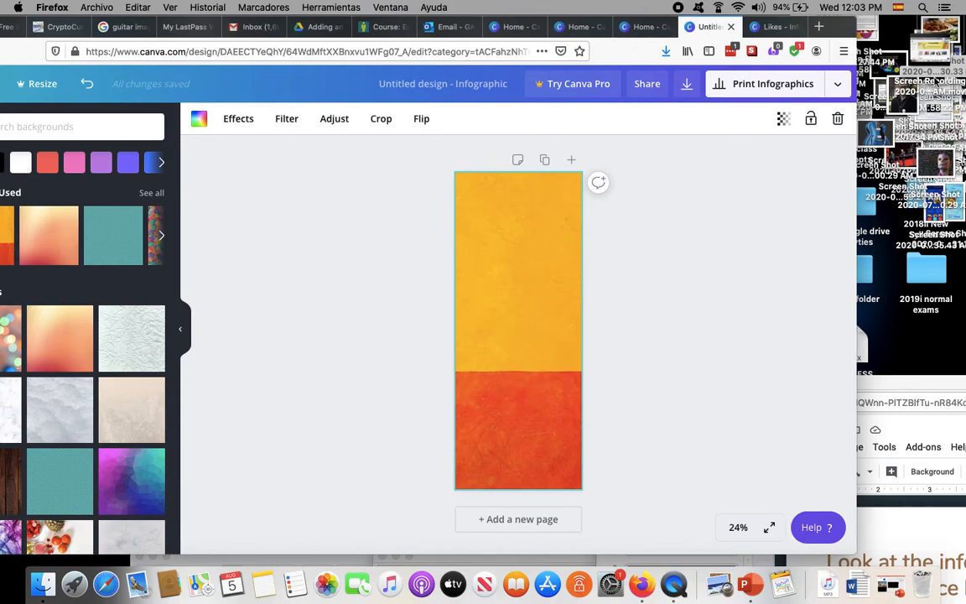
left_click(931, 60)
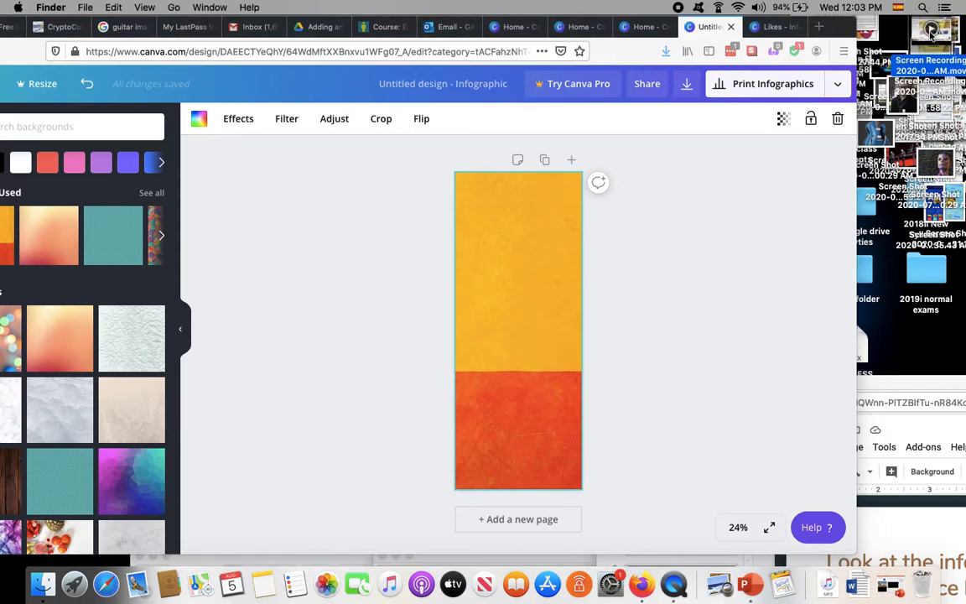
left_click_drag(856, 28, 798, 28)
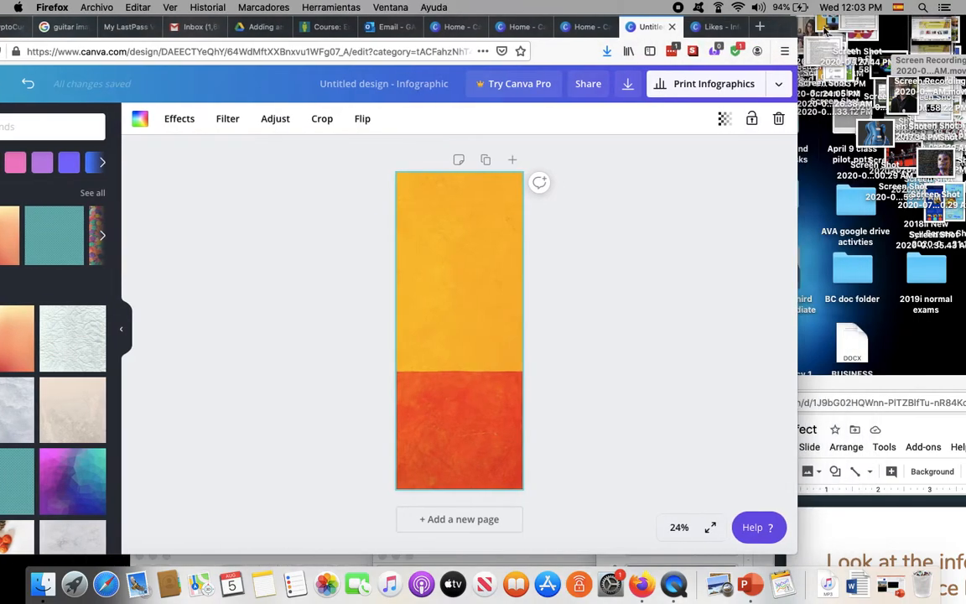
left_click_drag(913, 99, 855, 61)
left_click_drag(930, 66, 458, 296)
left_click_drag(506, 43, 730, 40)
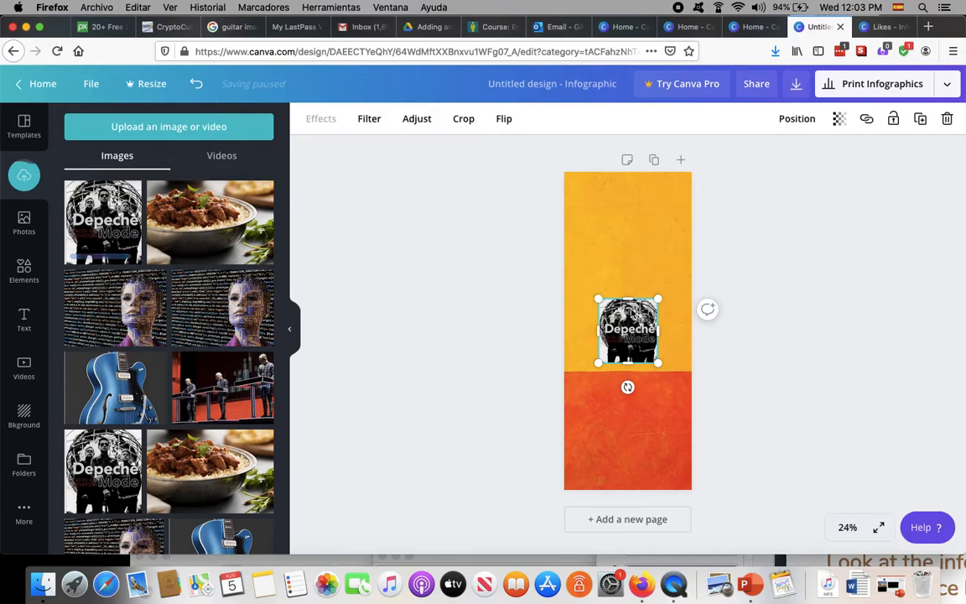
right_click(631, 323)
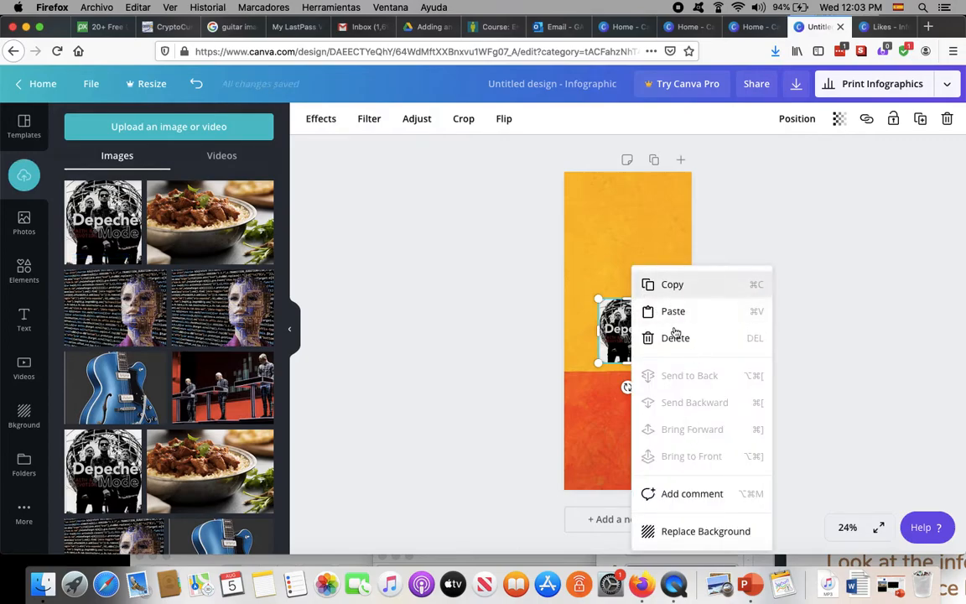
left_click(692, 532)
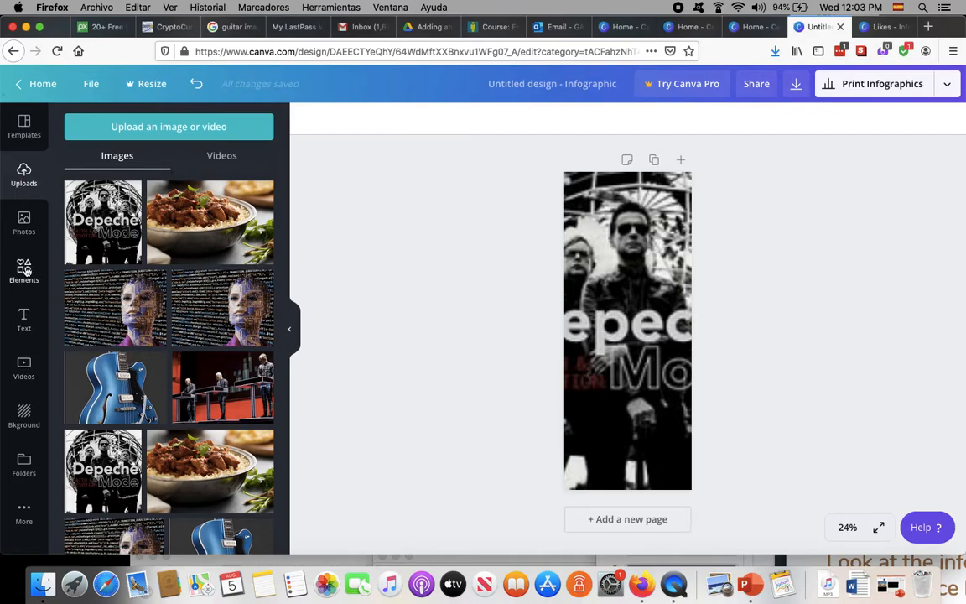
Step: Add a default heading to the page, plus the pink neon GLOW text from the font combinations
left_click(24, 320)
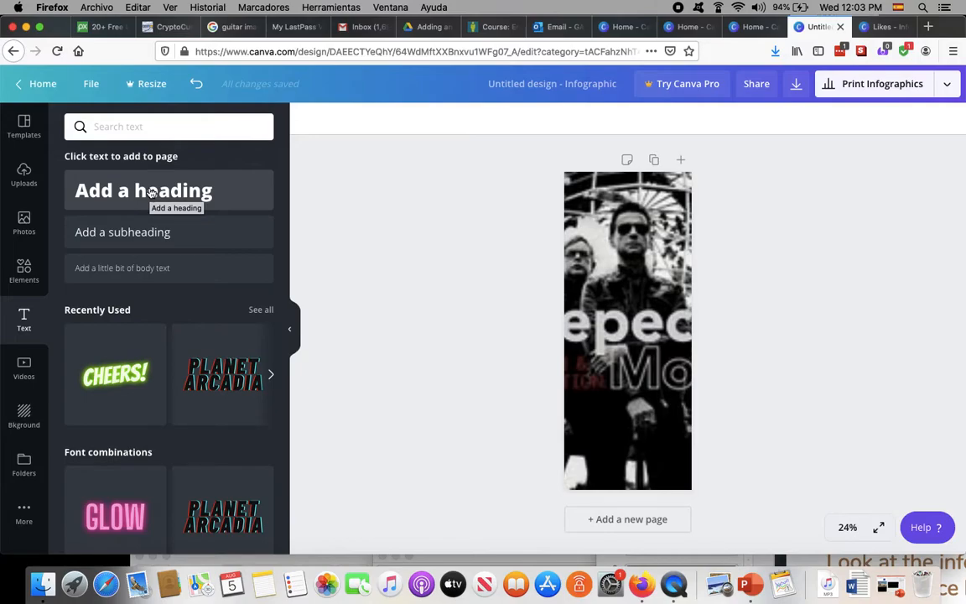
left_click(151, 192)
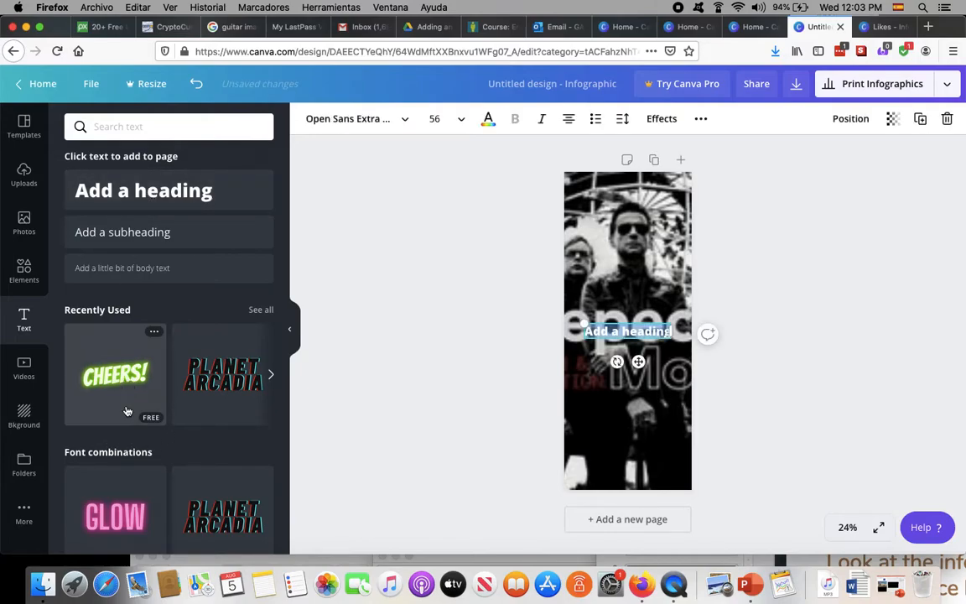
scroll(138, 410, "down", 1)
scroll(163, 487, "down", 10)
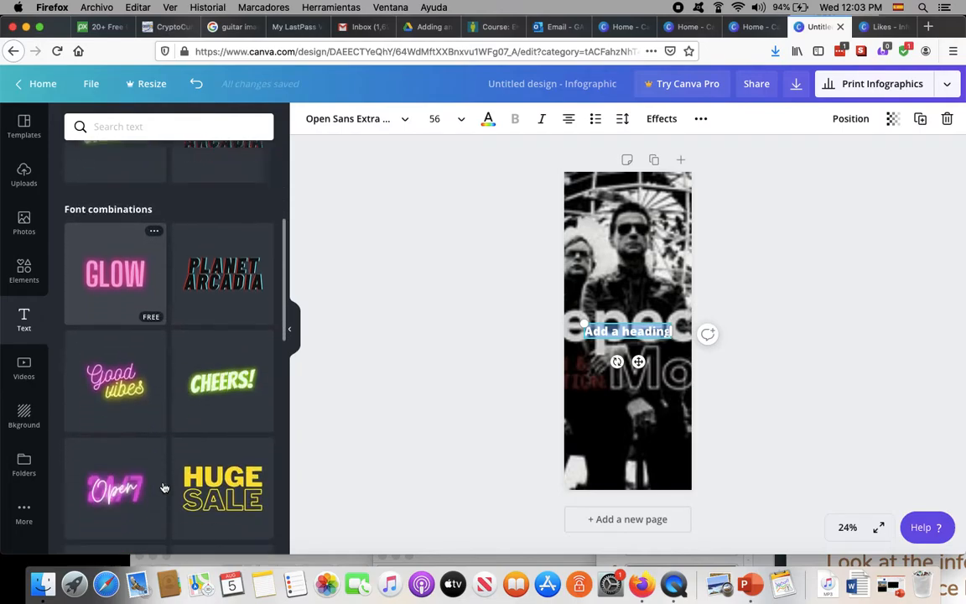
scroll(164, 487, "up", 1)
scroll(163, 487, "down", 3)
scroll(163, 487, "up", 6)
scroll(164, 488, "down", 8)
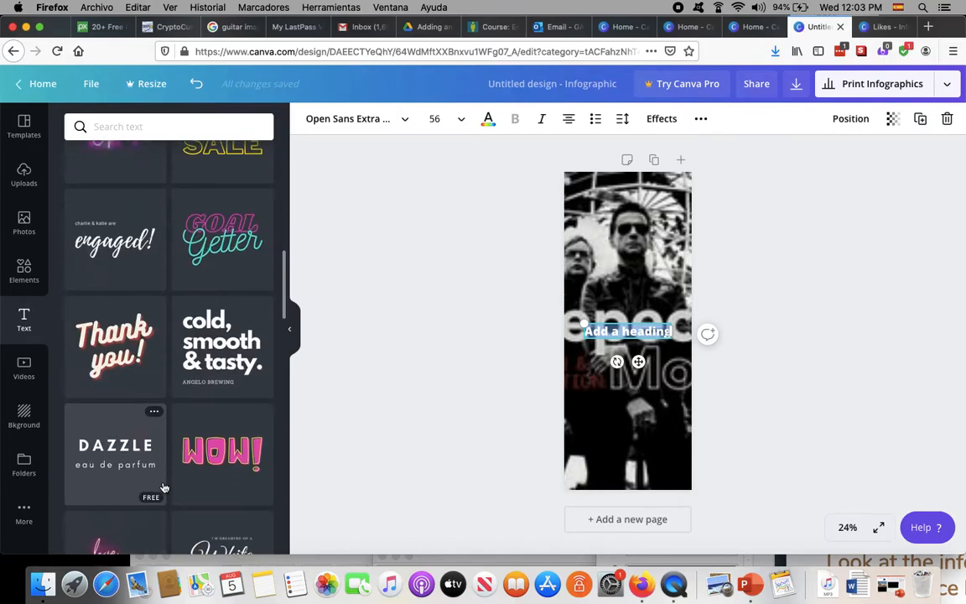
scroll(163, 488, "down", 3)
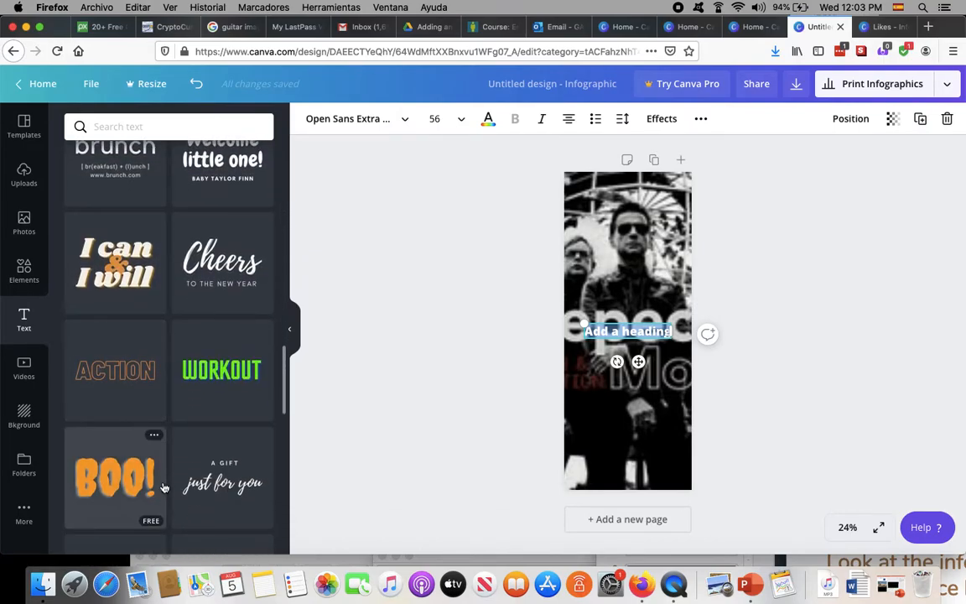
scroll(164, 487, "up", 11)
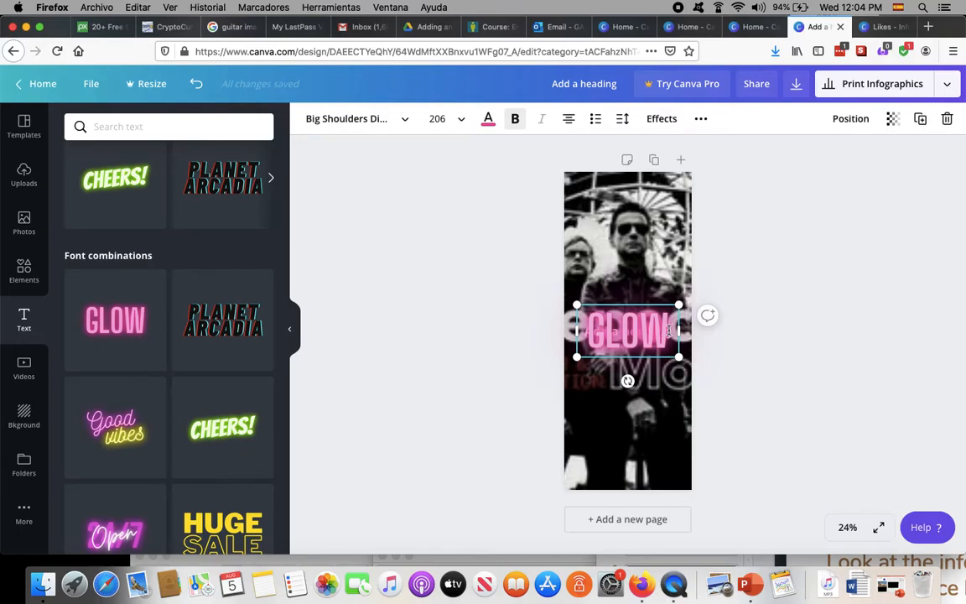
Step: Replace the wording of the pink neon GLOW text with LIKES
left_click(669, 331)
key("BackSpace")
key("BackSpace")
key("BackSpace")
key("BackSpace")
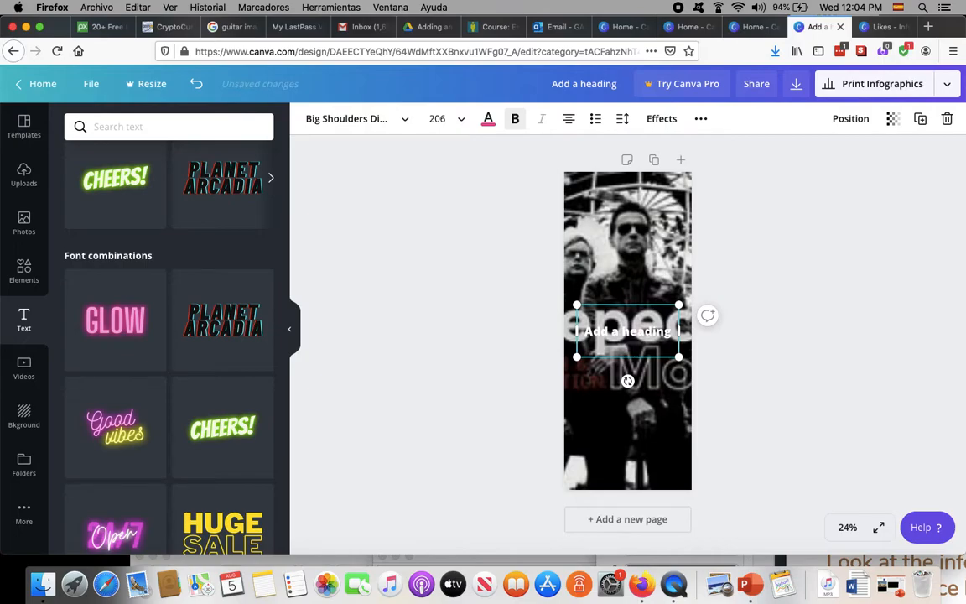
type("LIKES")
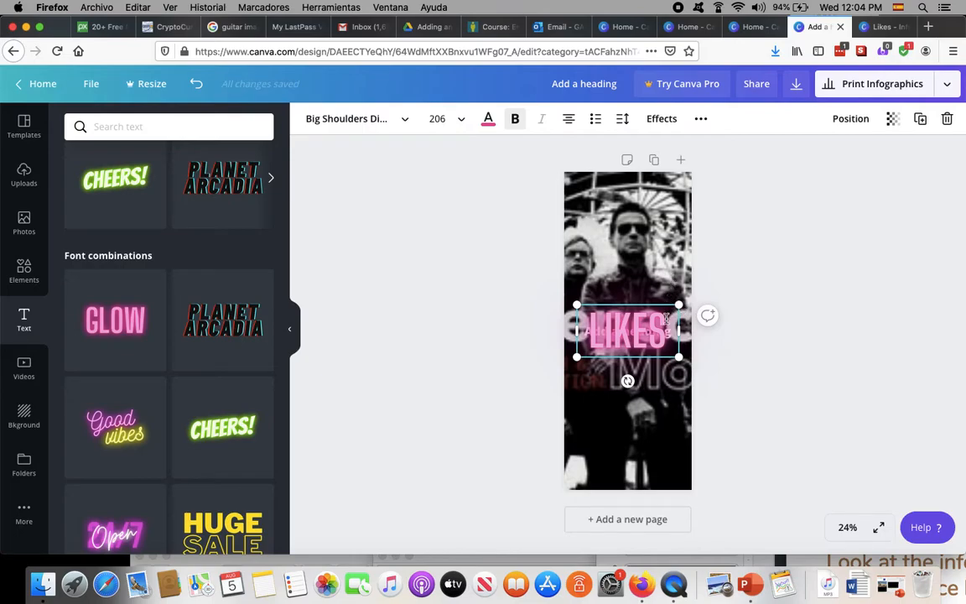
Step: Place the LIKES title at the top of the page in a smaller size and delete the leftover default heading
left_click(670, 270)
left_click_drag(671, 317, 670, 177)
left_click_drag(575, 219, 602, 201)
left_click(668, 297)
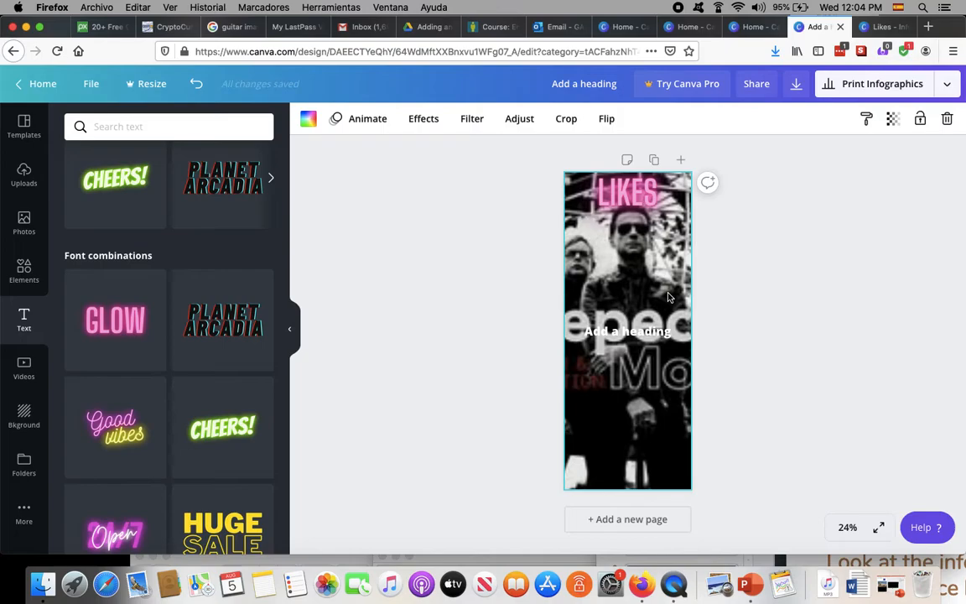
left_click(640, 334)
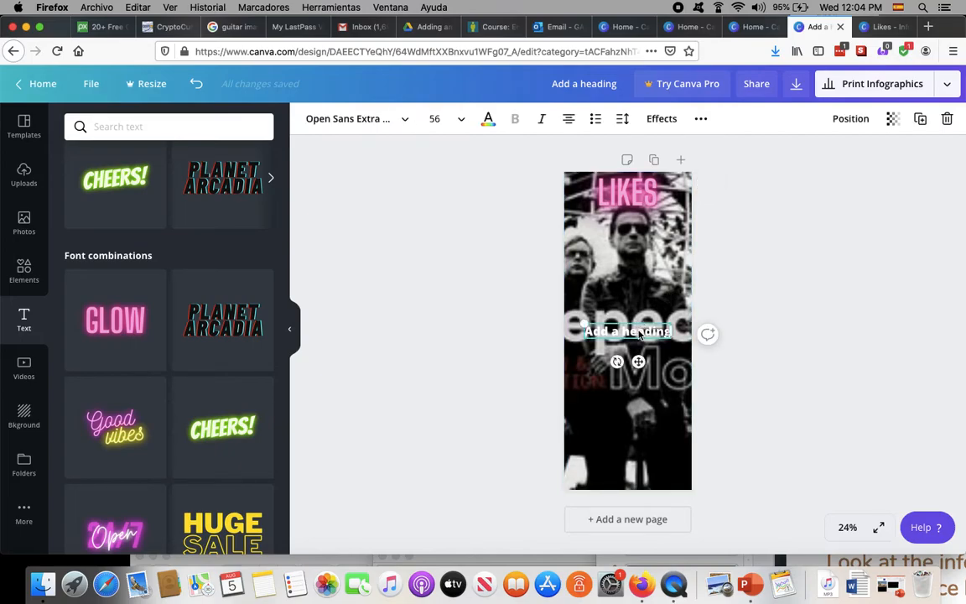
key("Delete")
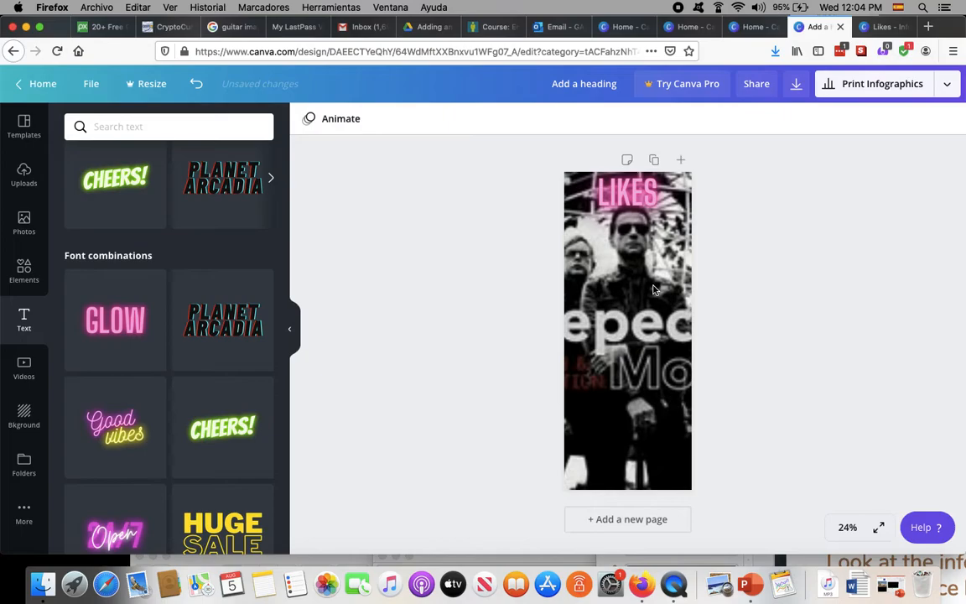
Step: Attach the comment "Electronic rock" to the page's background image and post it
right_click(673, 225)
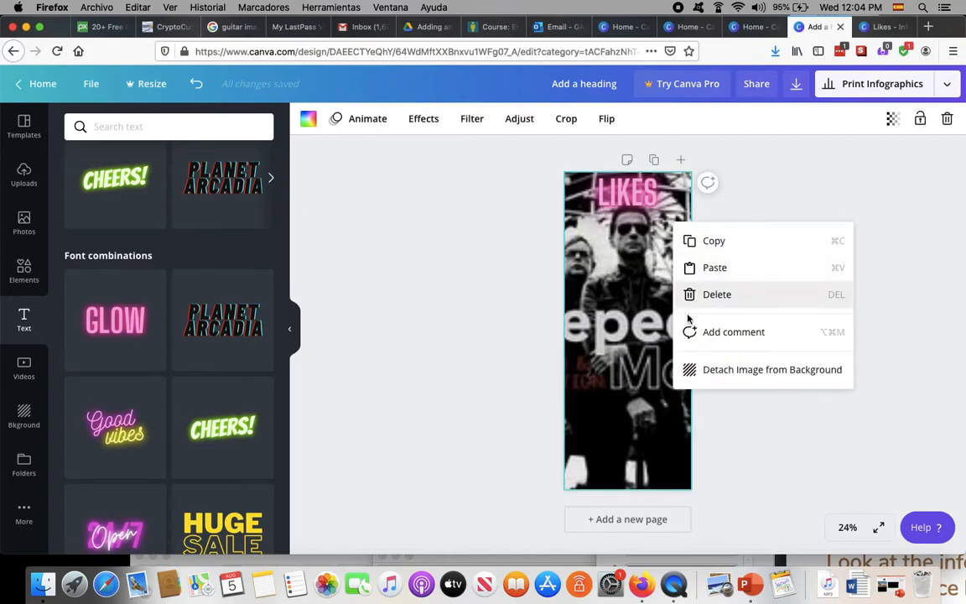
left_click(726, 334)
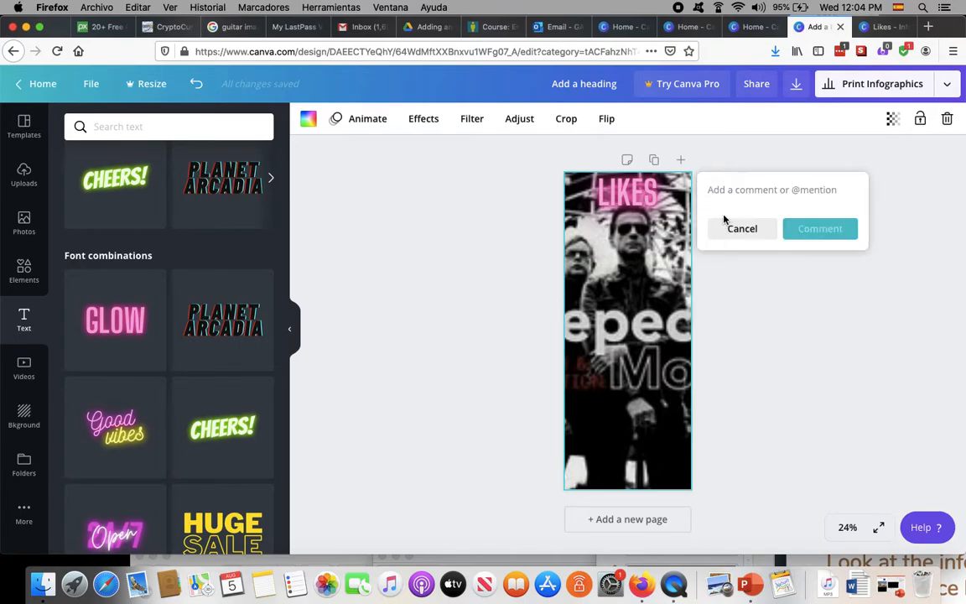
type("Electronic rock")
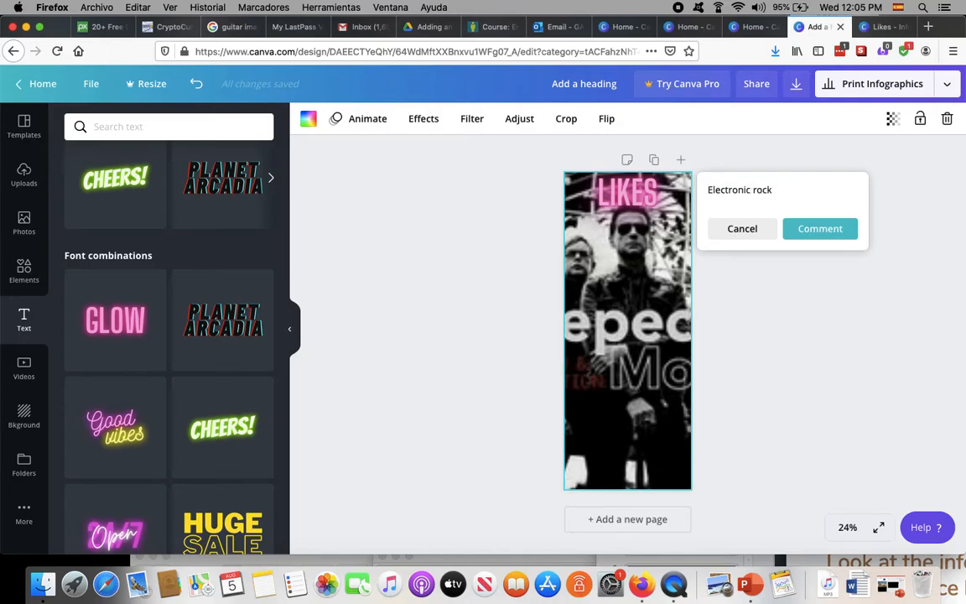
left_click(813, 229)
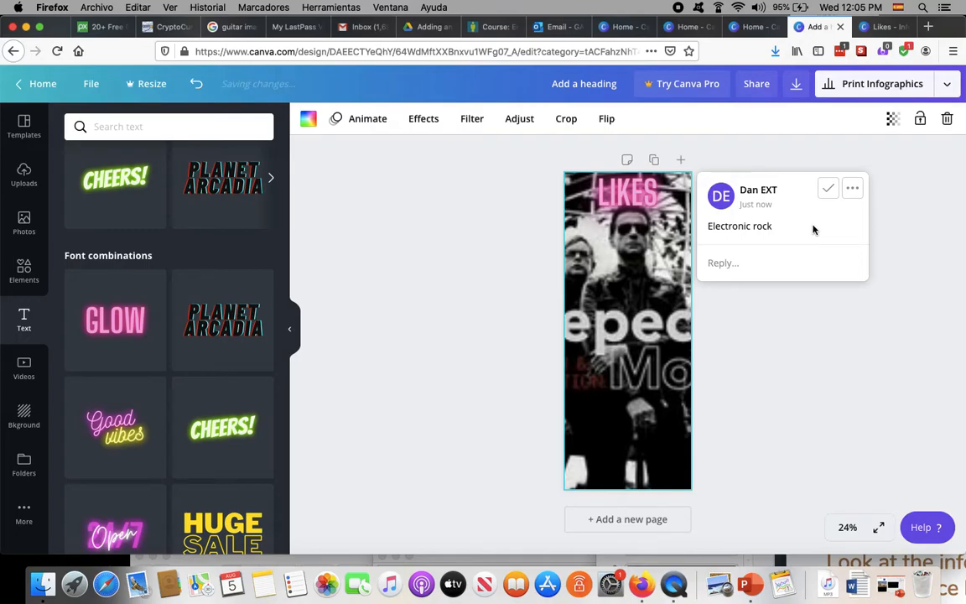
Step: Bring the red stage concert image from the desktop onto the infographic and place it, slightly enlarged, at the bottom of the page
left_click_drag(730, 60, 595, 48)
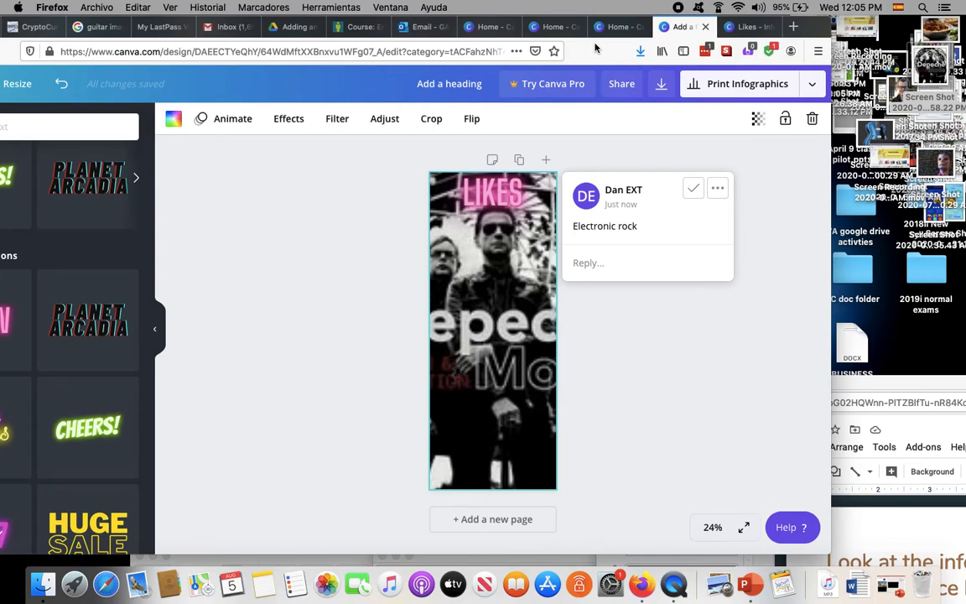
left_click_drag(902, 157, 490, 475)
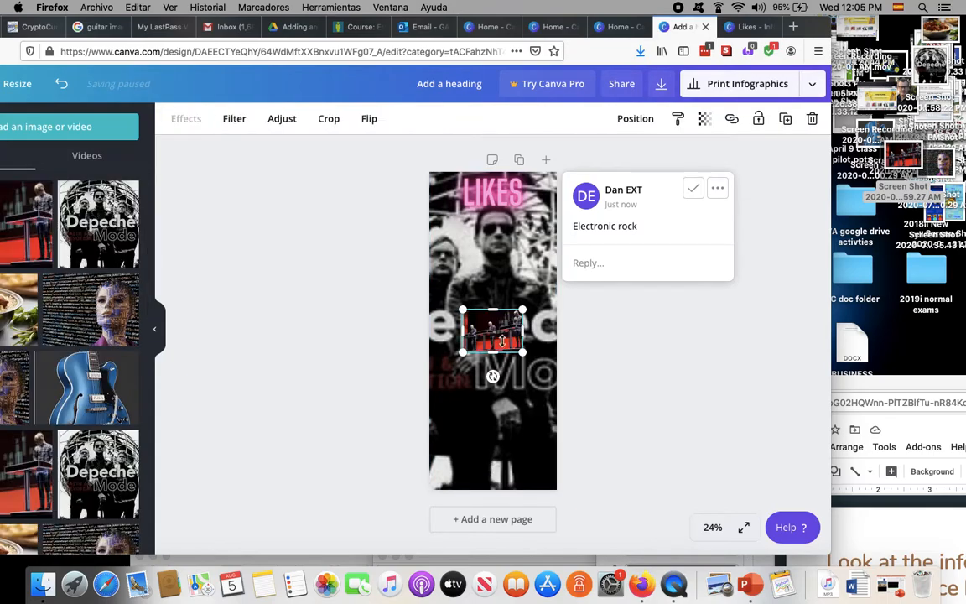
left_click_drag(504, 341, 534, 440)
left_click_drag(459, 437, 457, 437)
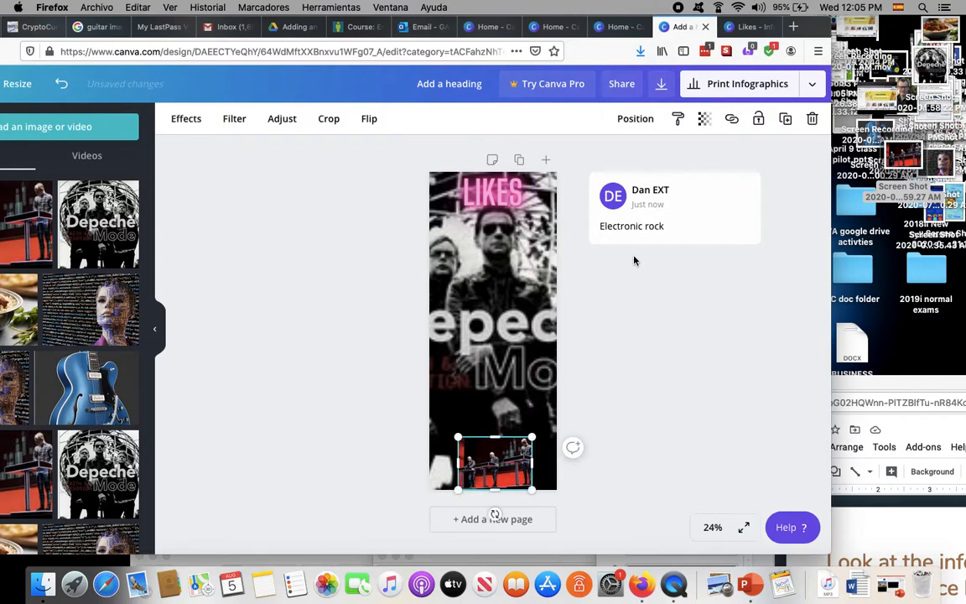
Step: Bring the blue guitar image from the desktop onto the page, place it directly above the concert image and enlarge it to the same width
left_click(872, 134)
left_click_drag(873, 134, 485, 363)
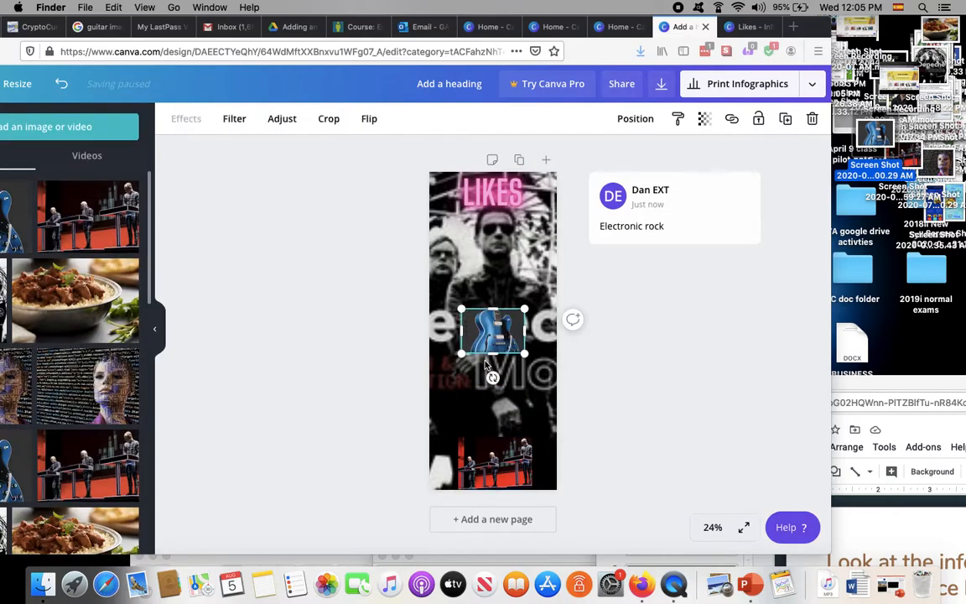
left_click(477, 348)
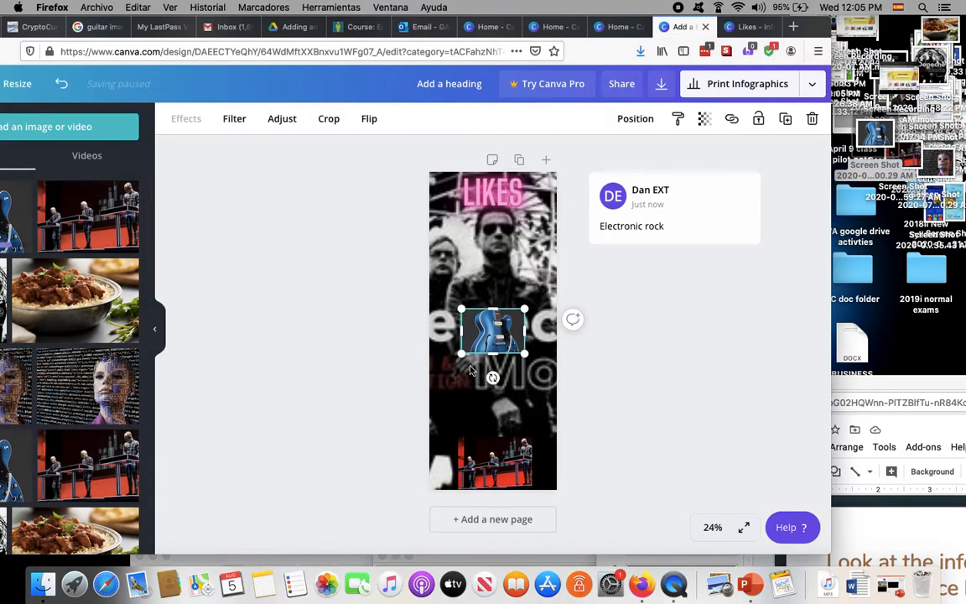
left_click_drag(473, 341, 473, 421)
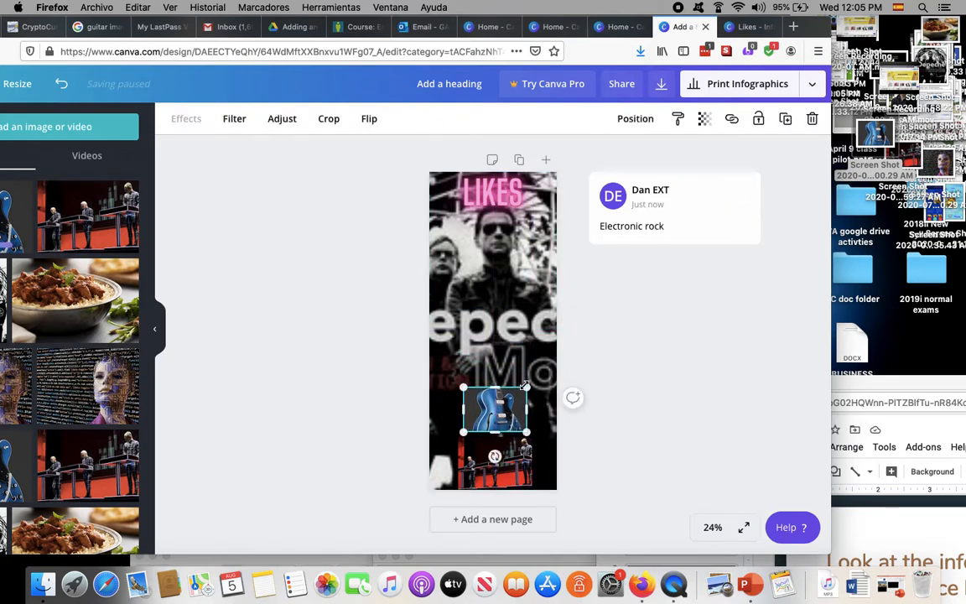
left_click_drag(525, 386, 532, 383)
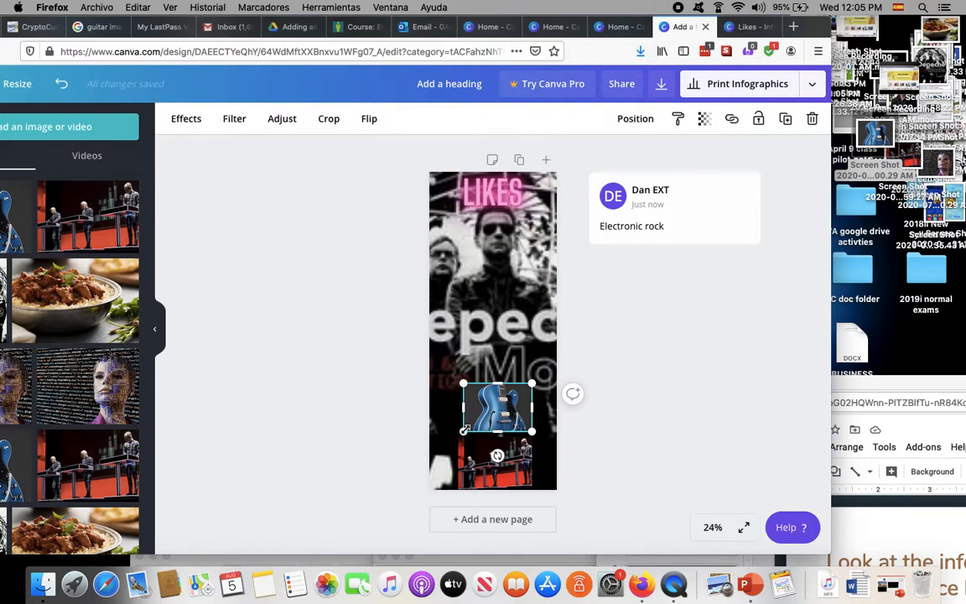
left_click_drag(464, 430, 457, 436)
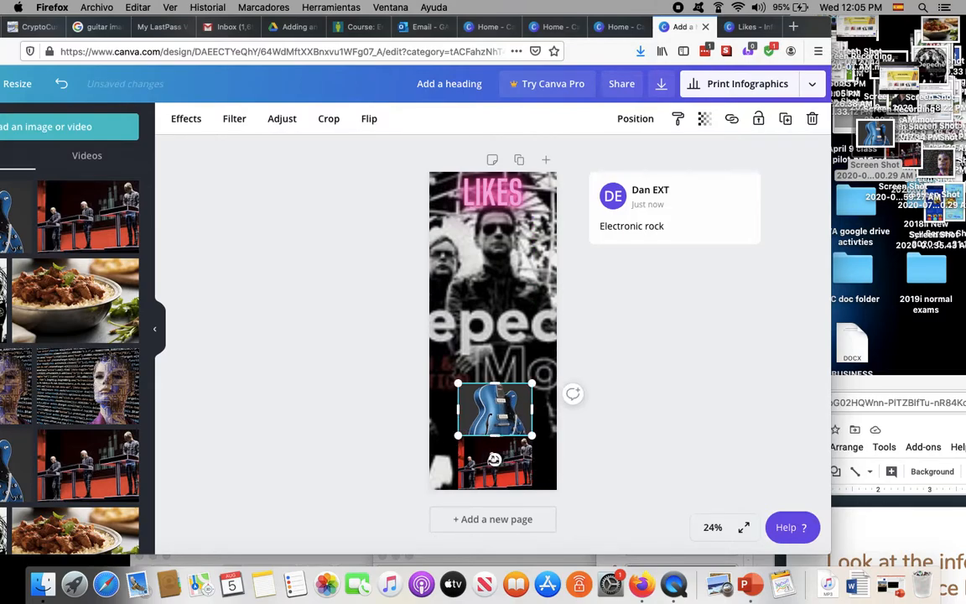
left_click(480, 460)
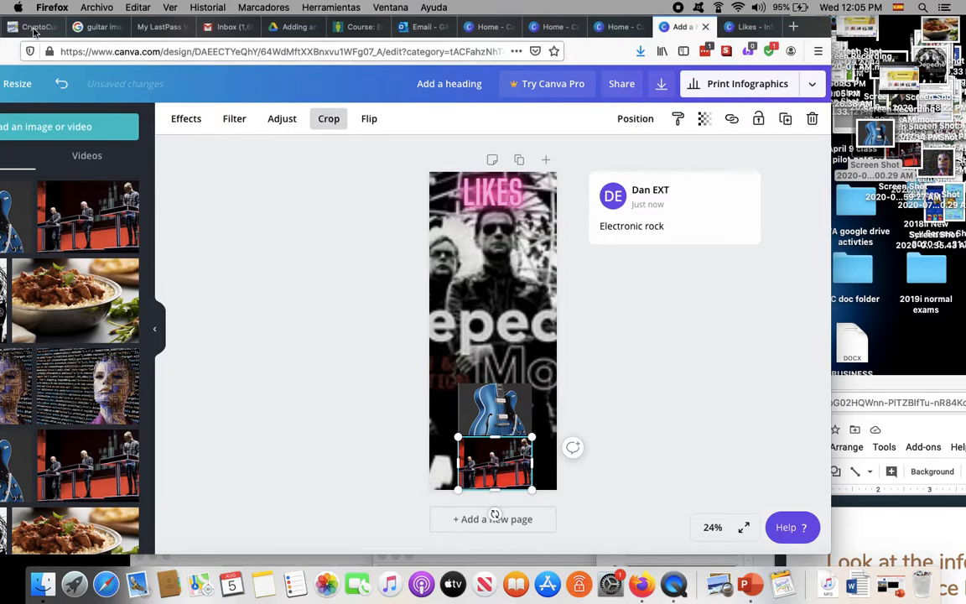
left_click_drag(7, 33, 127, 19)
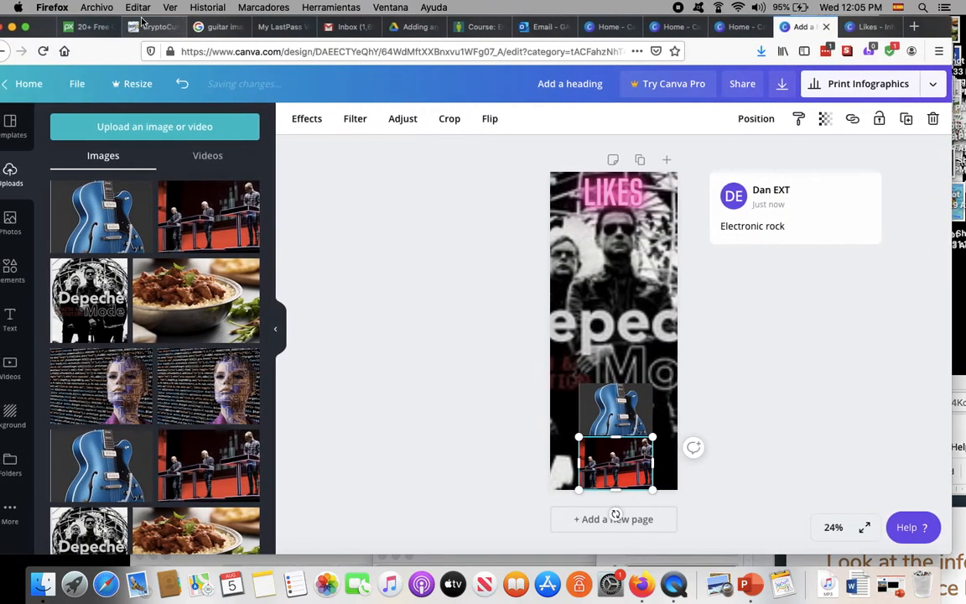
Step: Examine the sample food infographic in the Outlook email and the existing Likes infographic in Canva, and return to the current design
left_click(545, 26)
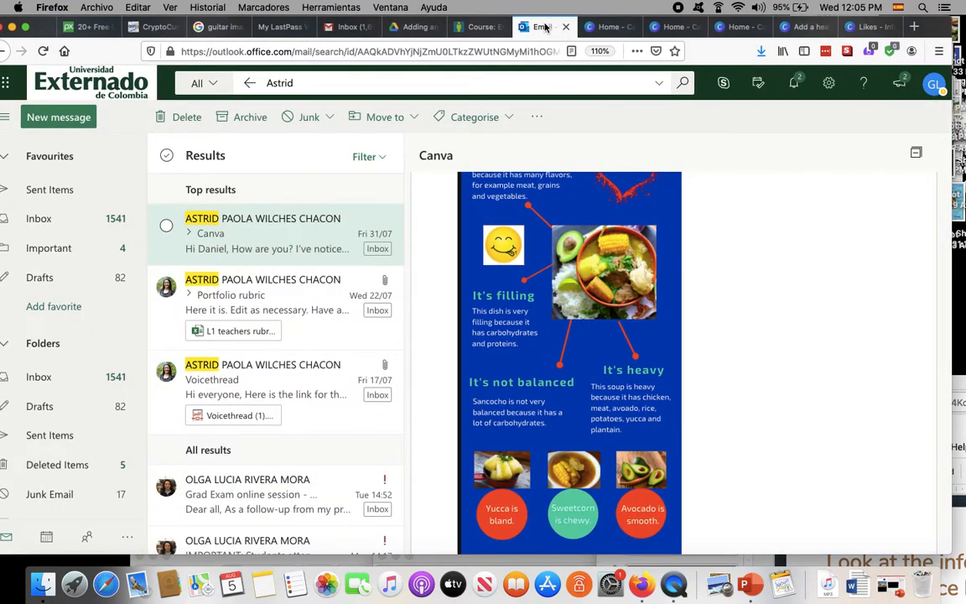
scroll(537, 224, "down", 3)
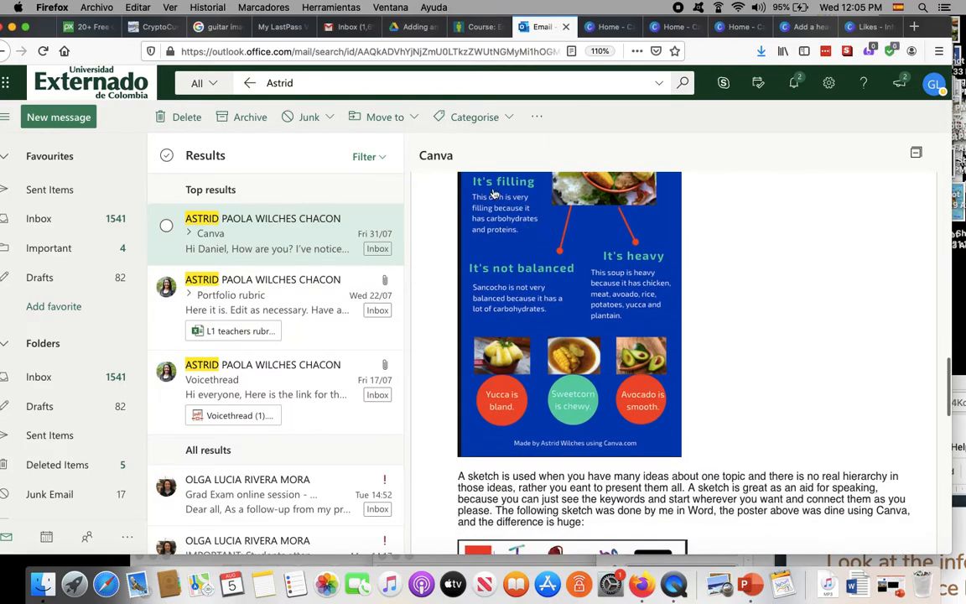
scroll(492, 237, "up", 1)
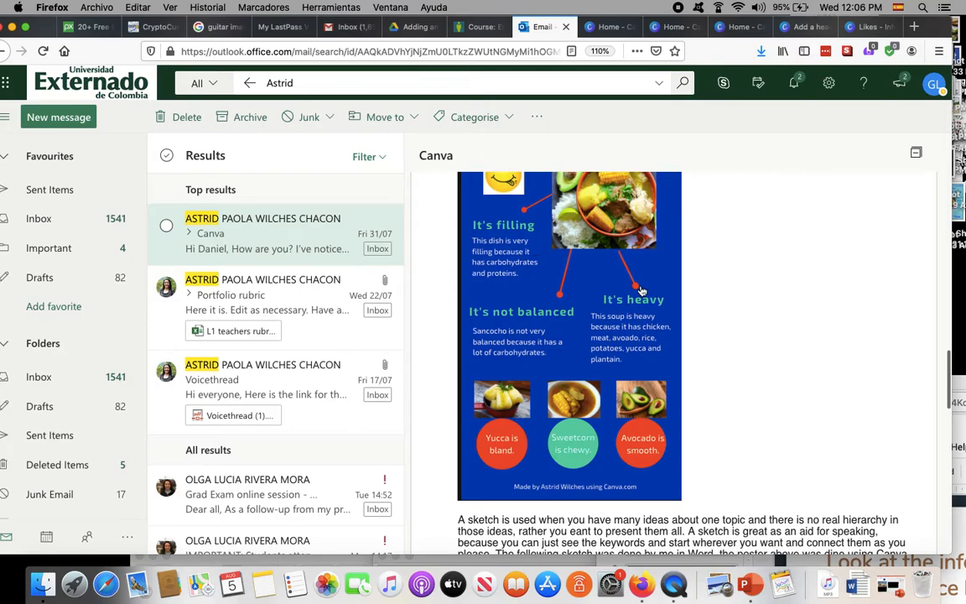
scroll(639, 323, "up", 3)
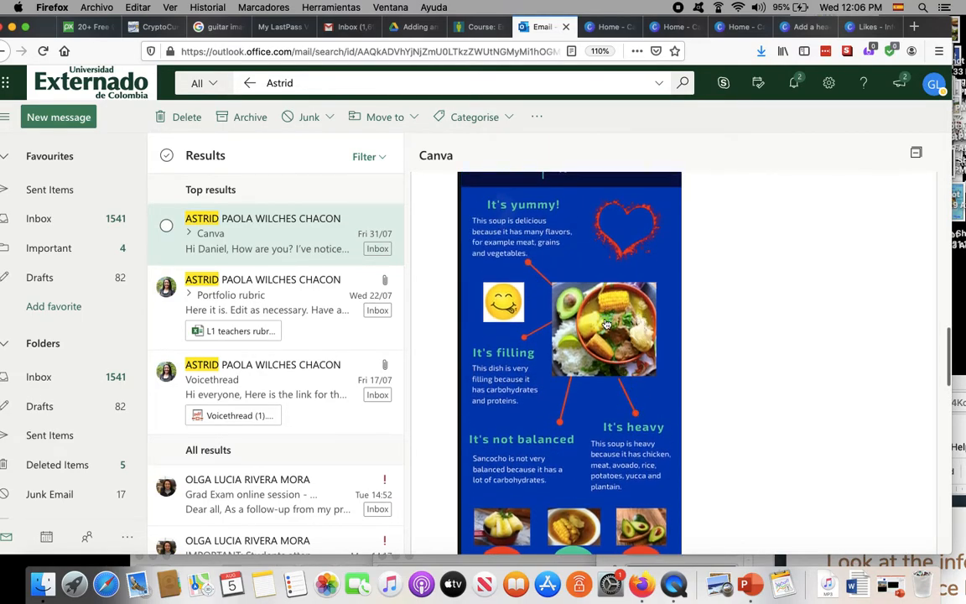
scroll(612, 328, "down", 3)
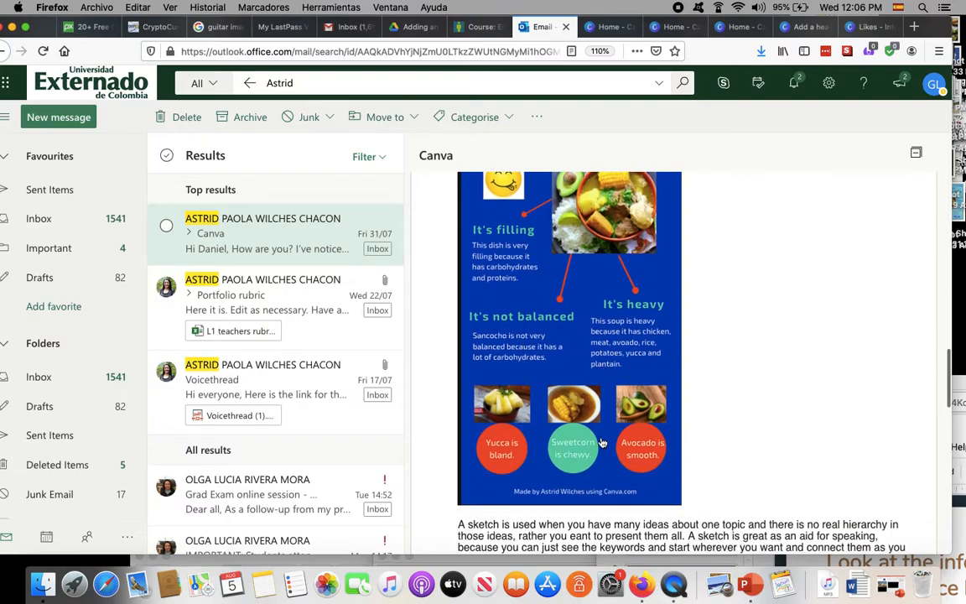
scroll(601, 443, "up", 3)
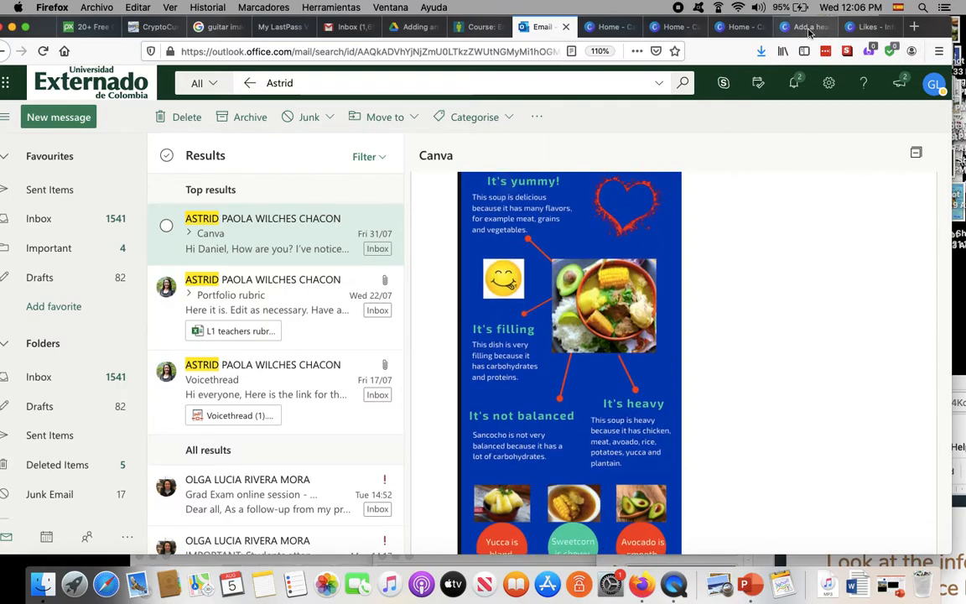
left_click(868, 28)
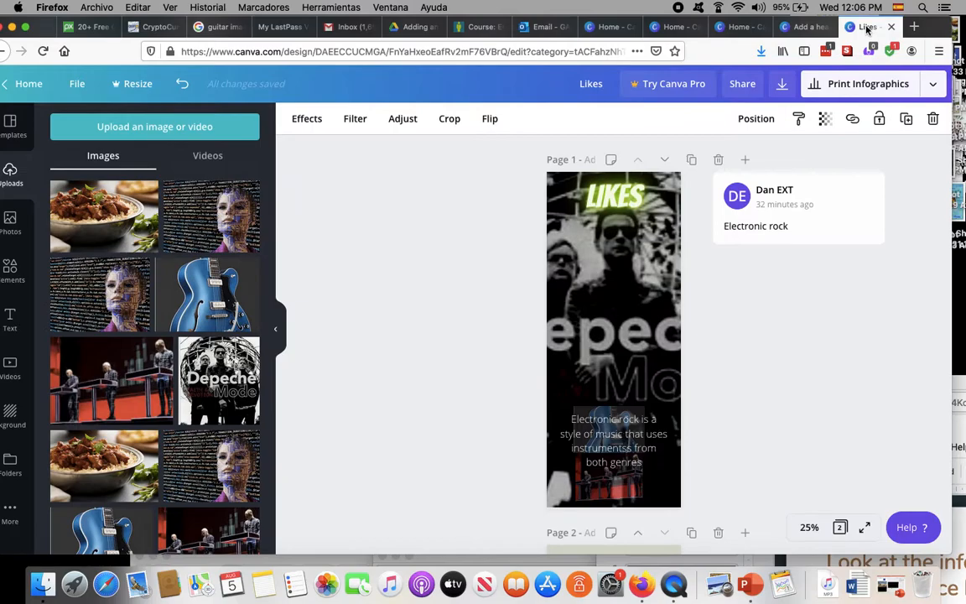
left_click(803, 27)
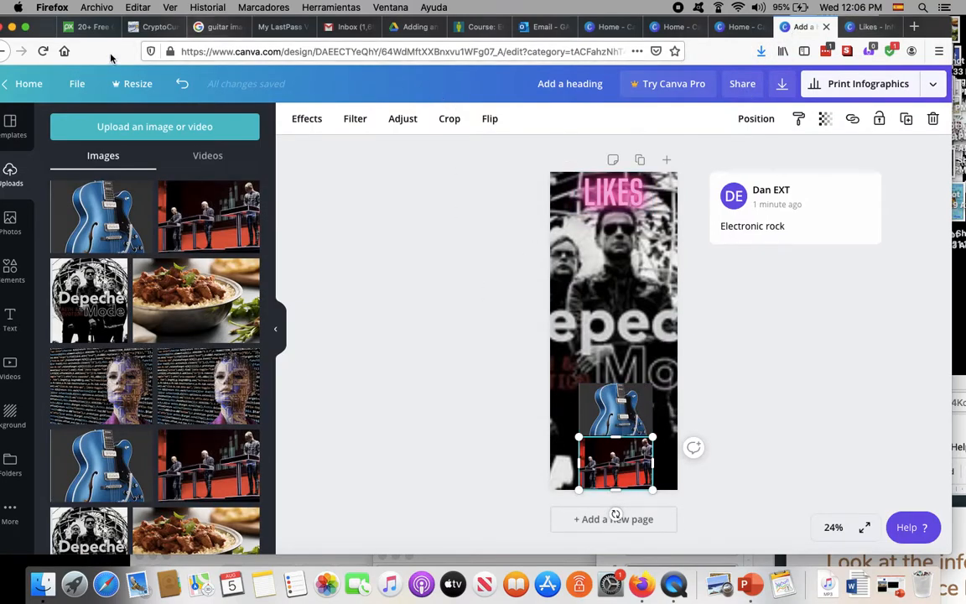
Step: Add a default body text box to the infographic page
left_click_drag(110, 57, 174, 57)
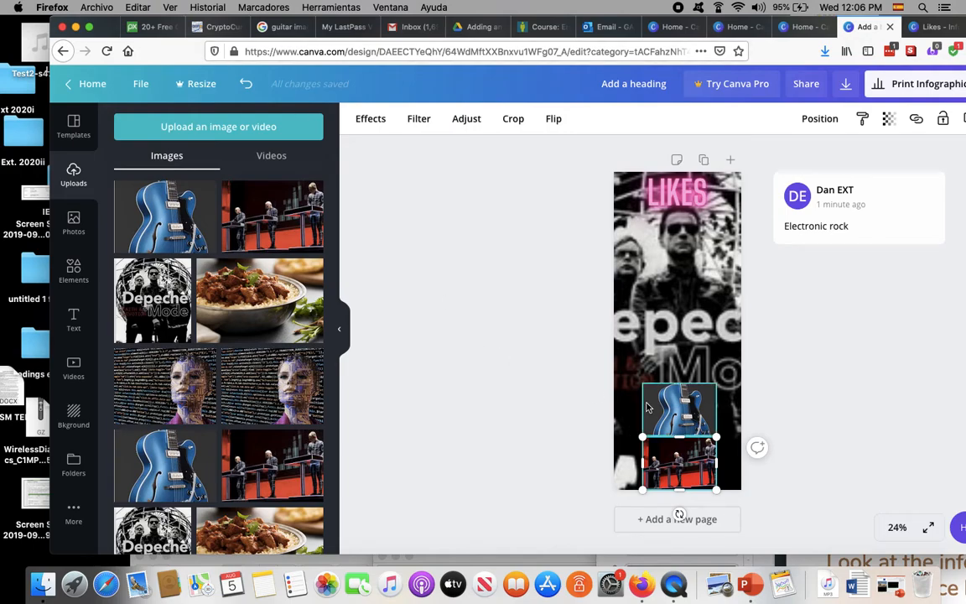
left_click(81, 319)
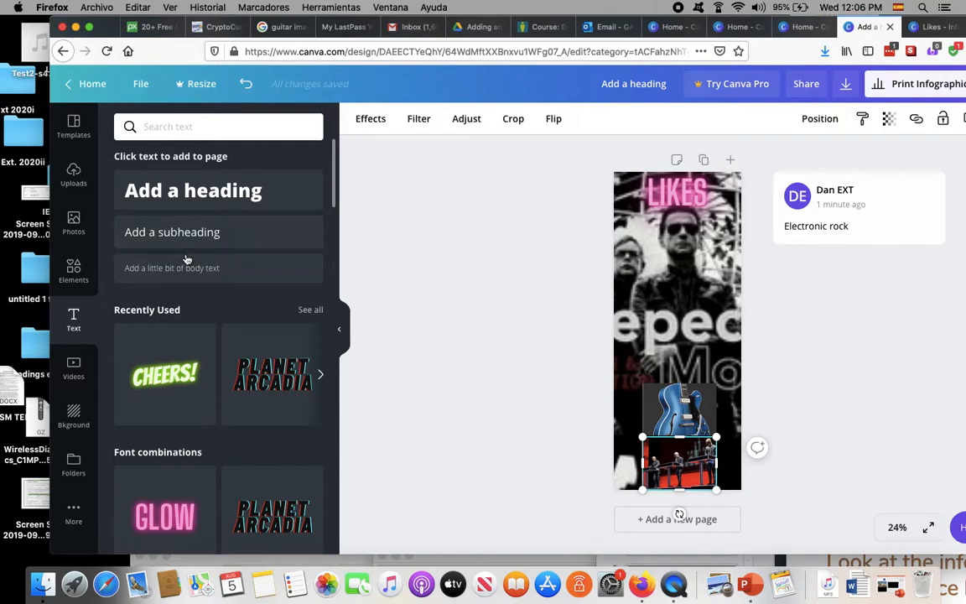
left_click(176, 272)
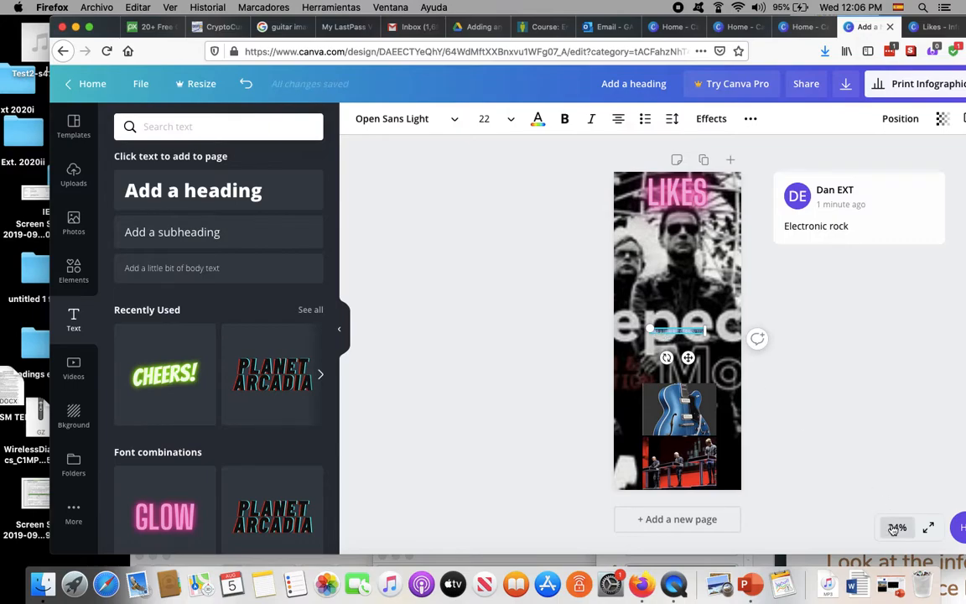
Step: Replace the placeholder body text with "Electronic rock is a style of music that uses instruments from both genres"
left_click(897, 527)
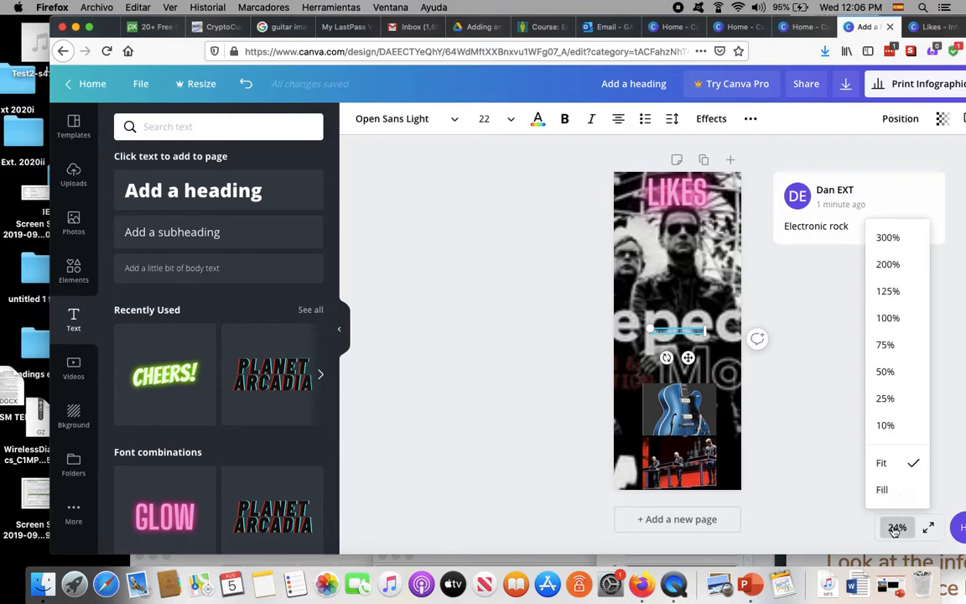
left_click(885, 344)
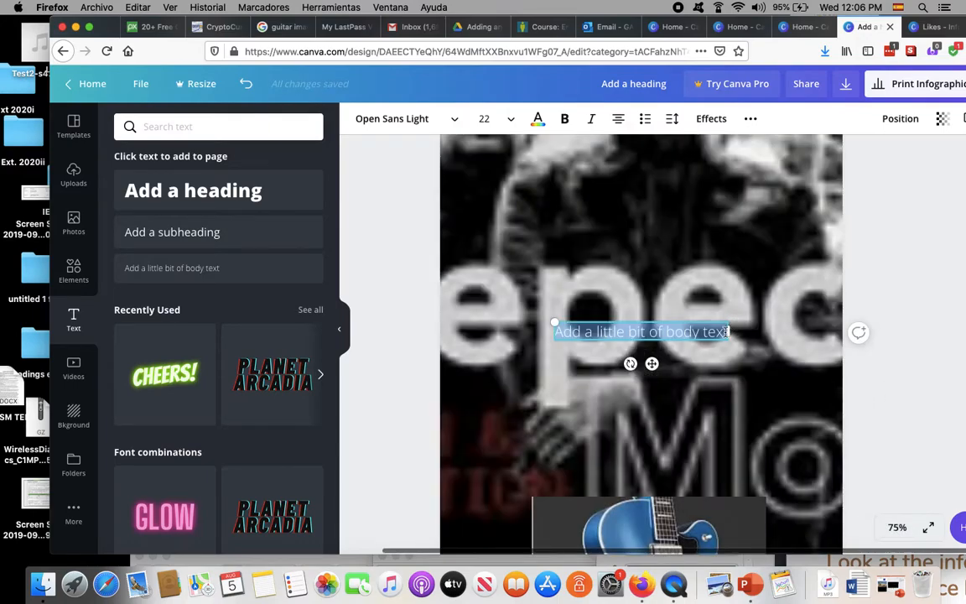
left_click(727, 331)
key("BackSpace")
key("BackSpace")
key("BackSpace")
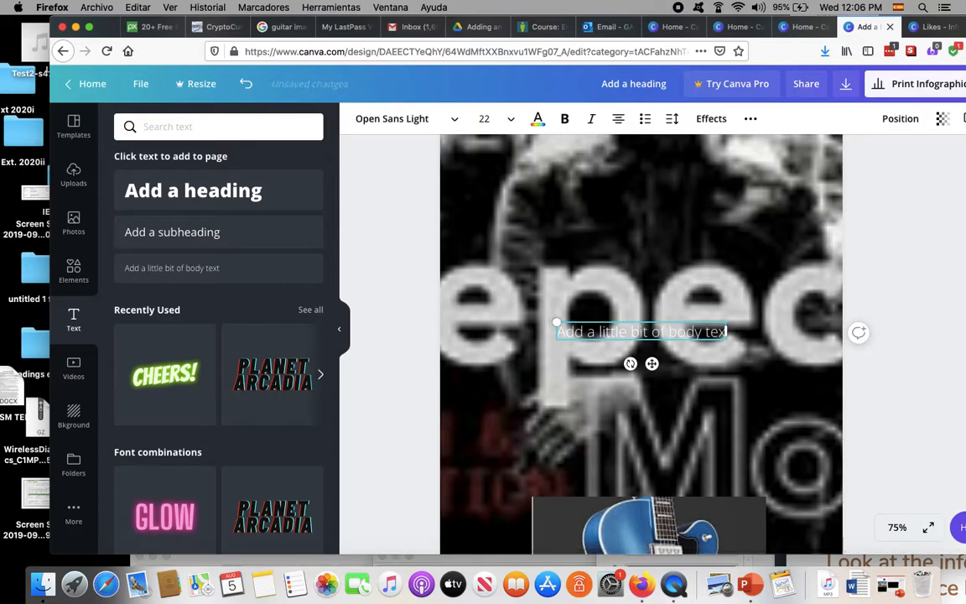
key("BackSpace")
key("BackSpace")
key("BackSpace")
key("BackSpace")
key("BackSpace")
key("BackSpace")
key("BackSpace")
key("BackSpace")
key("BackSpace")
key("BackSpace")
key("BackSpace")
key("BackSpace")
key("BackSpace")
key("BackSpace")
key("BackSpace")
key("BackSpace")
key("BackSpace")
key("BackSpace")
key("BackSpace")
key("BackSpace")
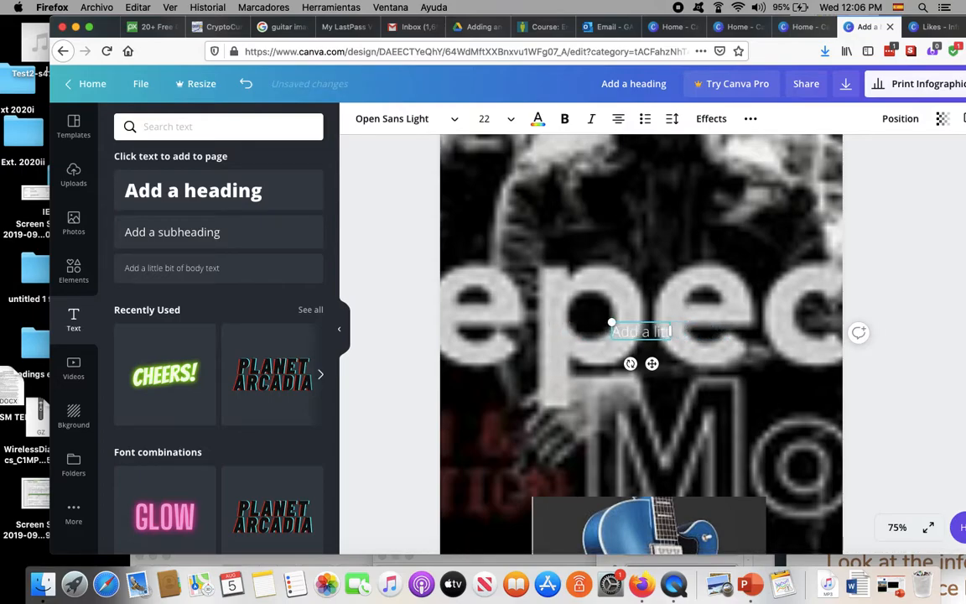
key("BackSpace")
key("BackSpace")
key("BackSpace")
key("BackSpace")
key("BackSpace")
type("Electronic rock is a style of music that uses instruments")
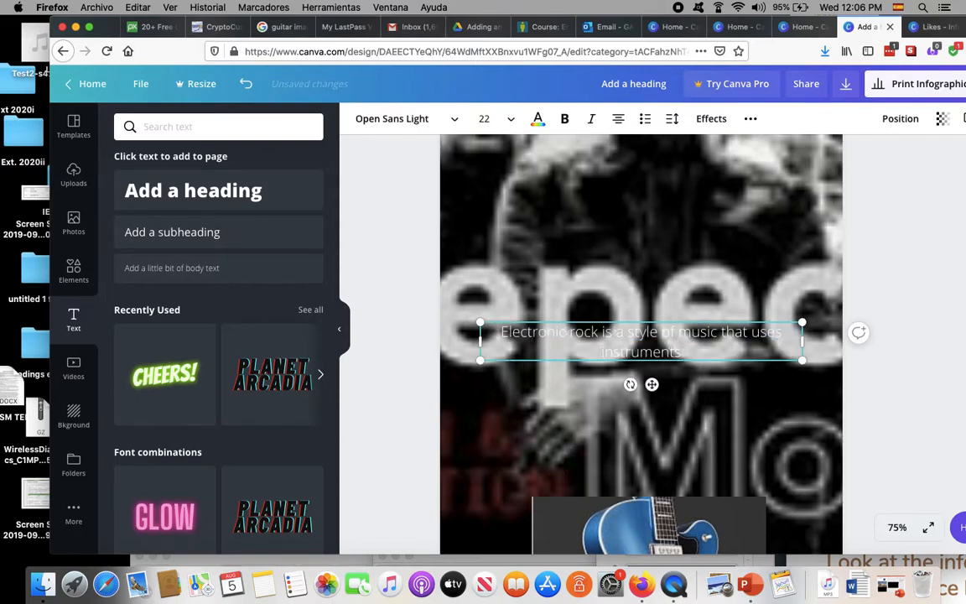
type(" from bo")
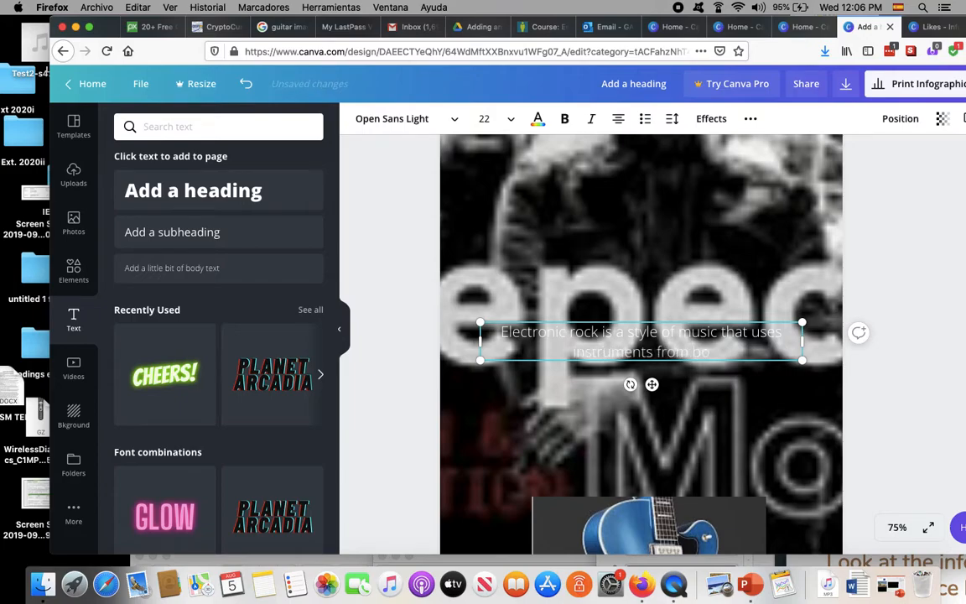
type("th genres")
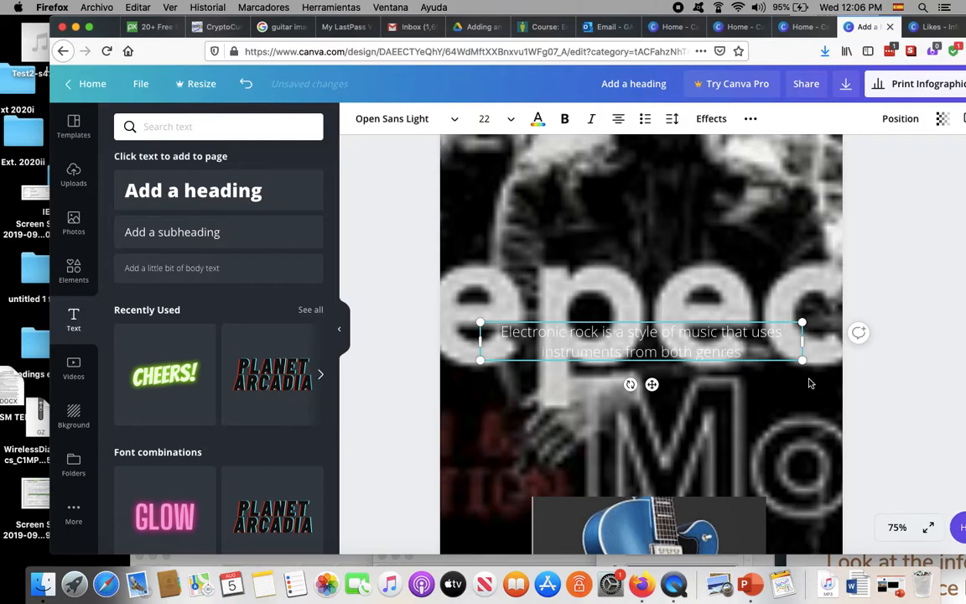
Step: Enlarge the body text box, set its font size to 28 and colour the text red
left_click_drag(803, 322, 838, 255)
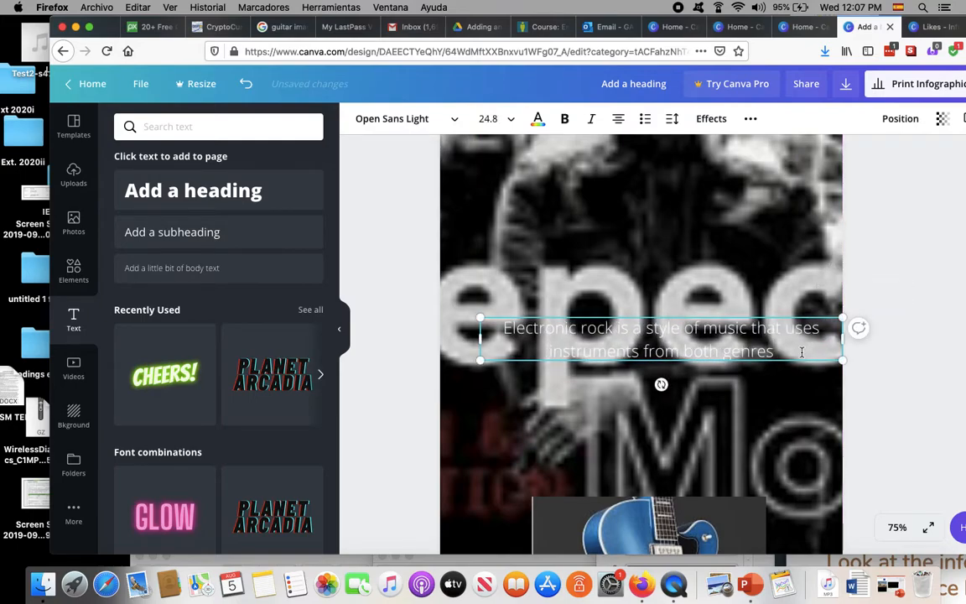
left_click_drag(802, 353, 483, 329)
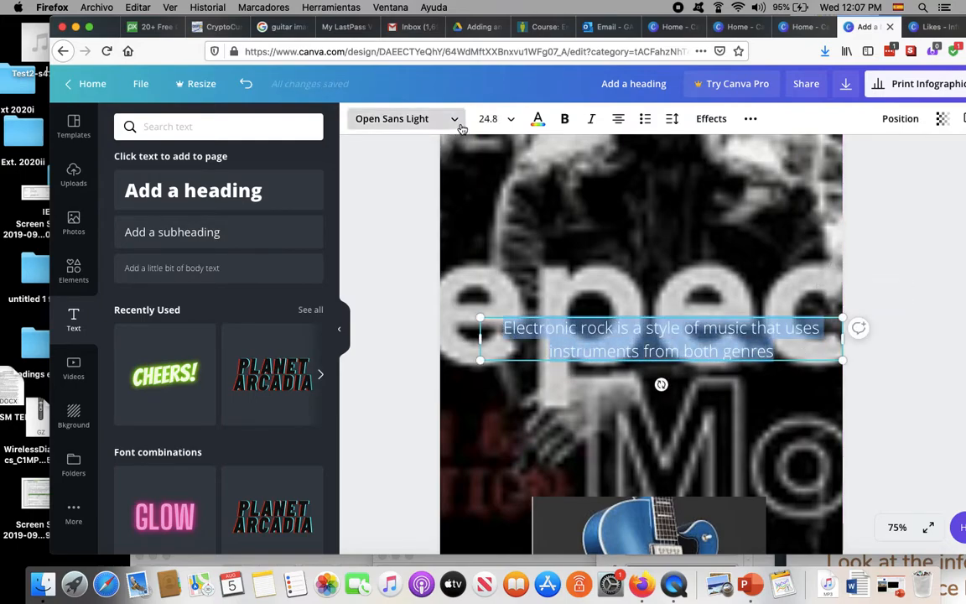
left_click(491, 119)
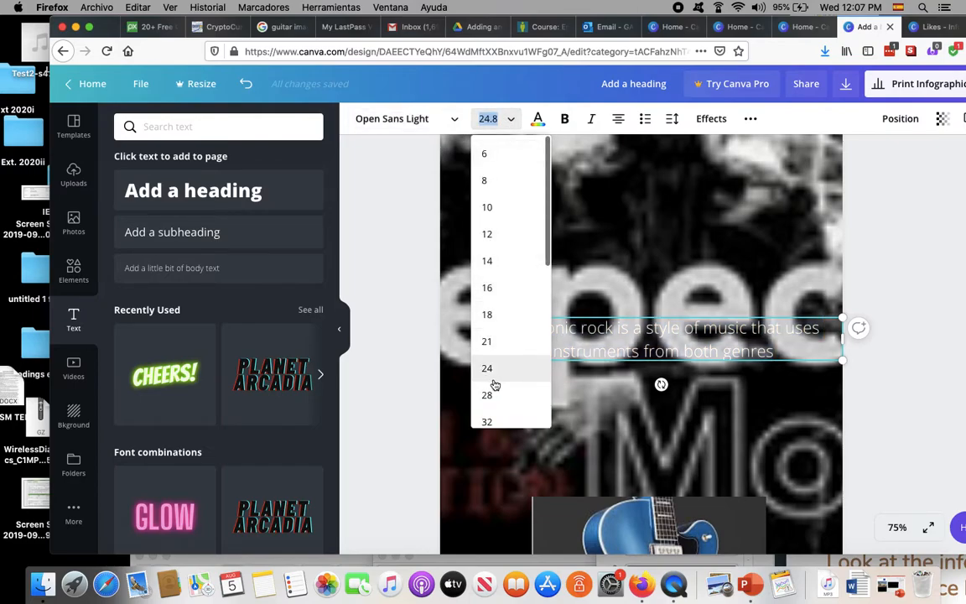
left_click(537, 121)
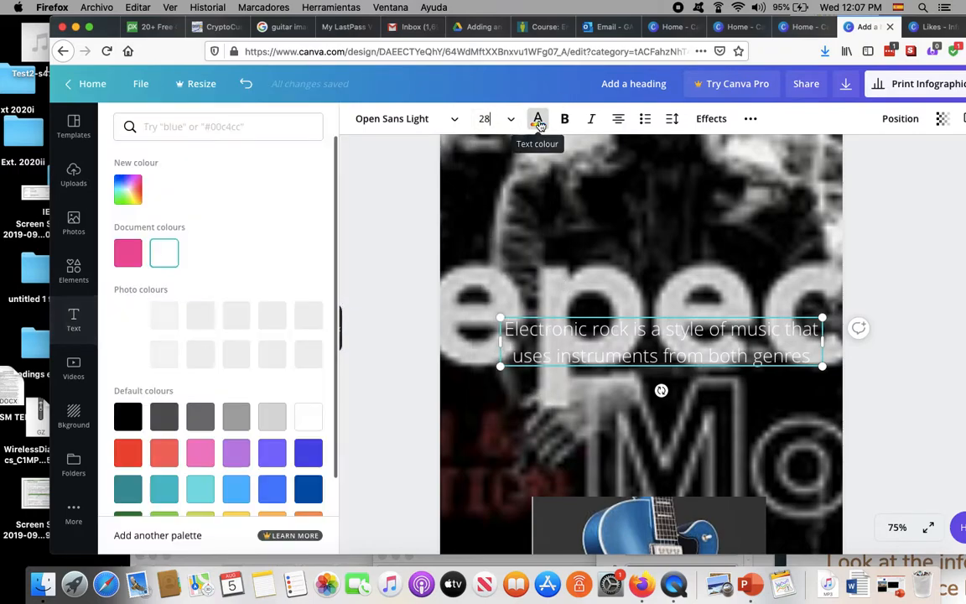
left_click(128, 452)
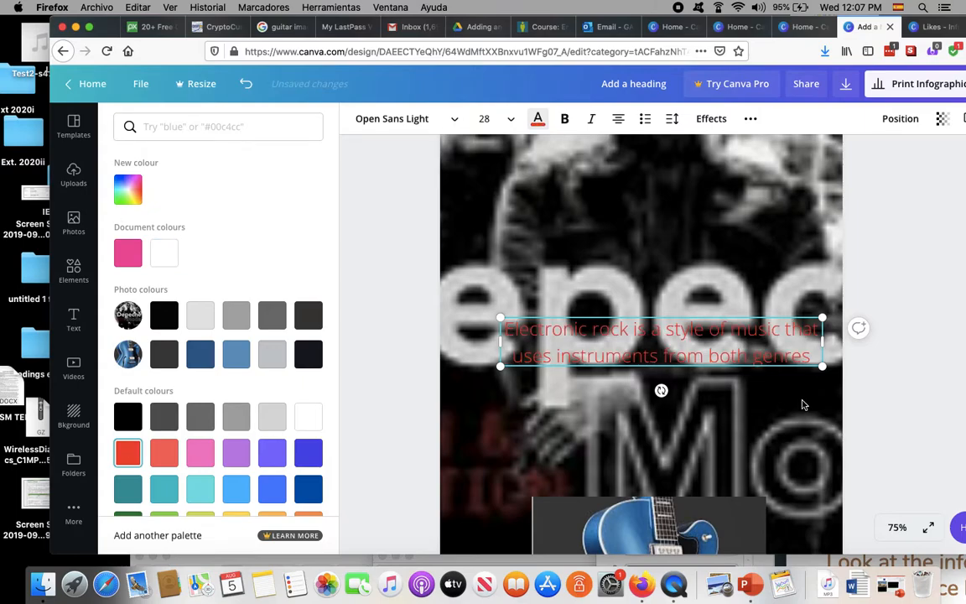
left_click(803, 405)
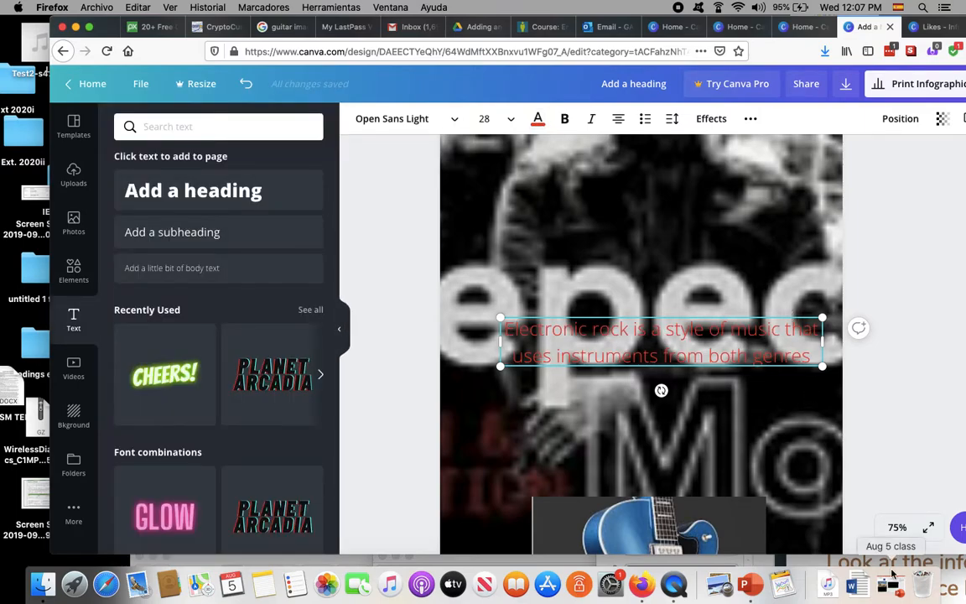
Step: Move the body text down the infographic onto the blue guitar image
left_click(896, 527)
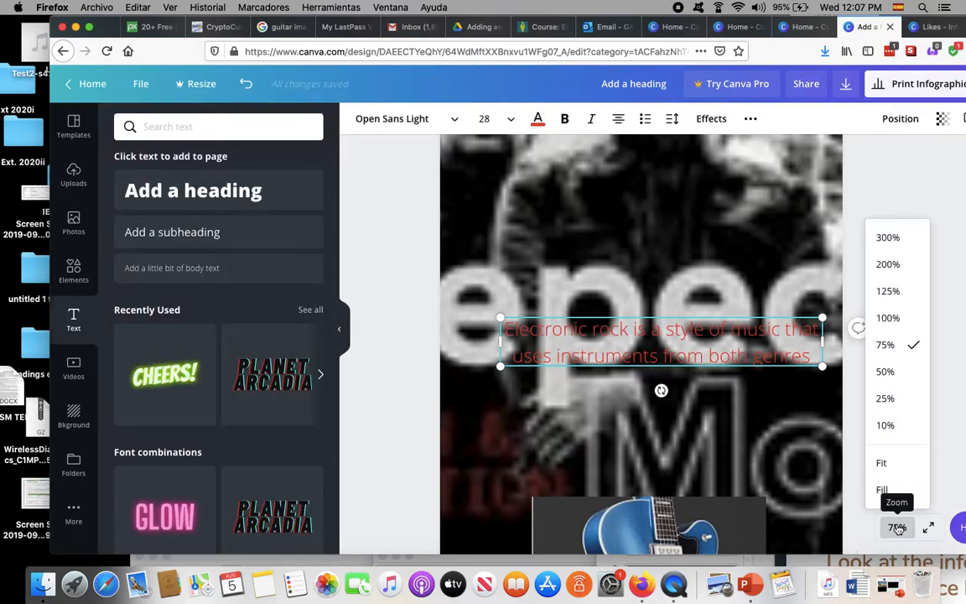
left_click(884, 399)
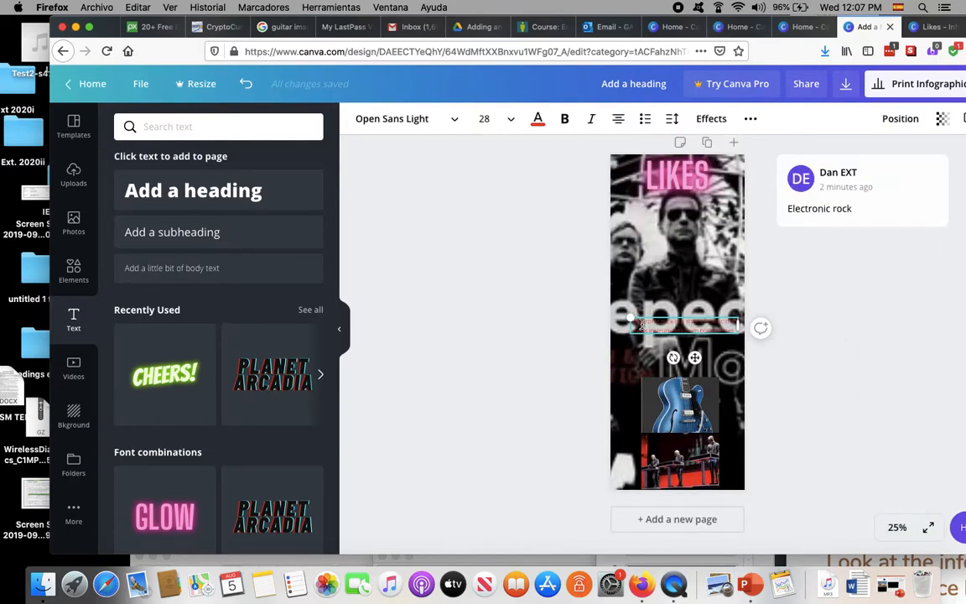
left_click(656, 303)
left_click(654, 325)
left_click_drag(654, 326, 645, 411)
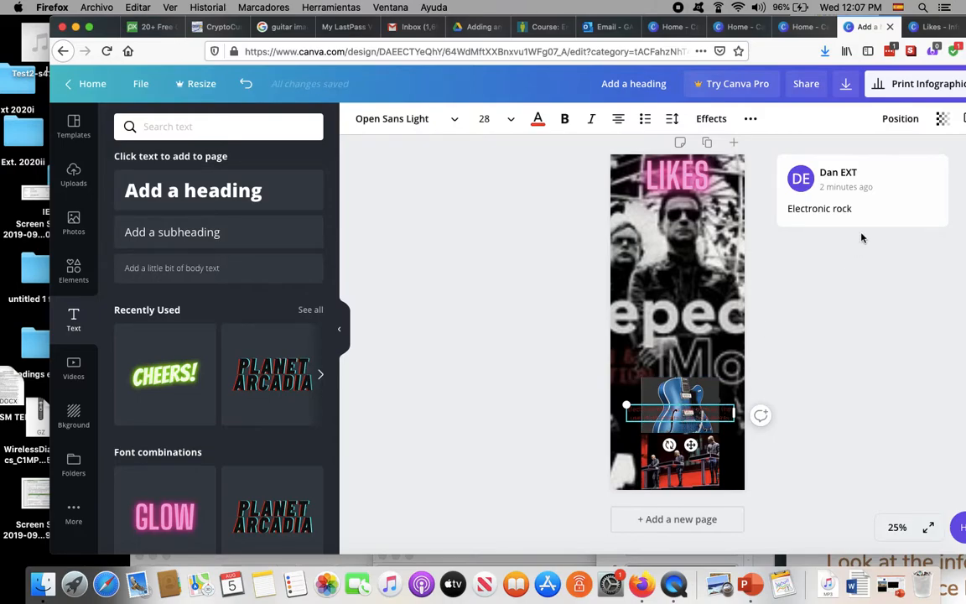
Step: Shift the browser window so the whole editor fits on screen, and set the guitar image's transparency to 57
left_click_drag(795, 17, 746, 16)
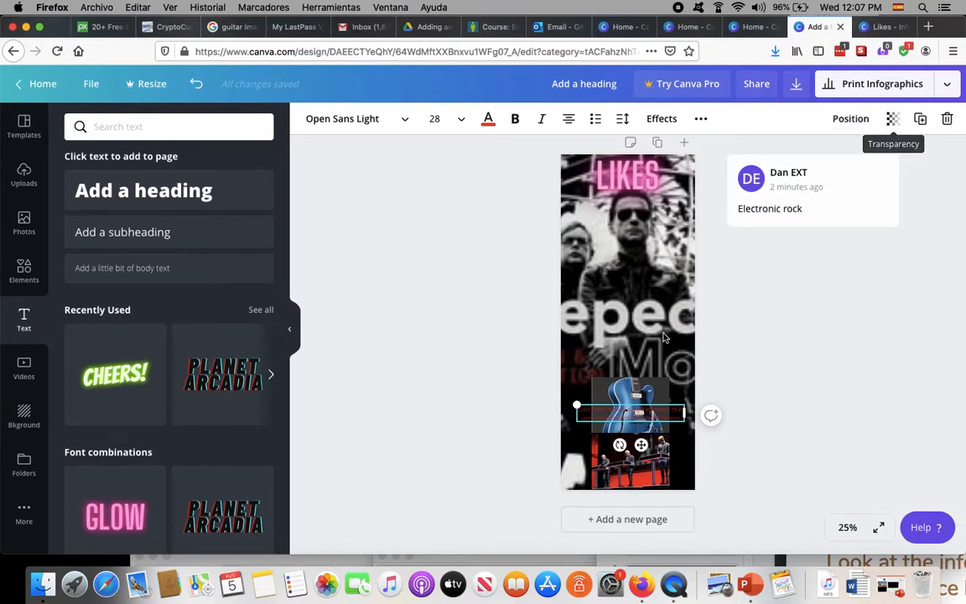
scroll(659, 350, "up", 1)
left_click(639, 386)
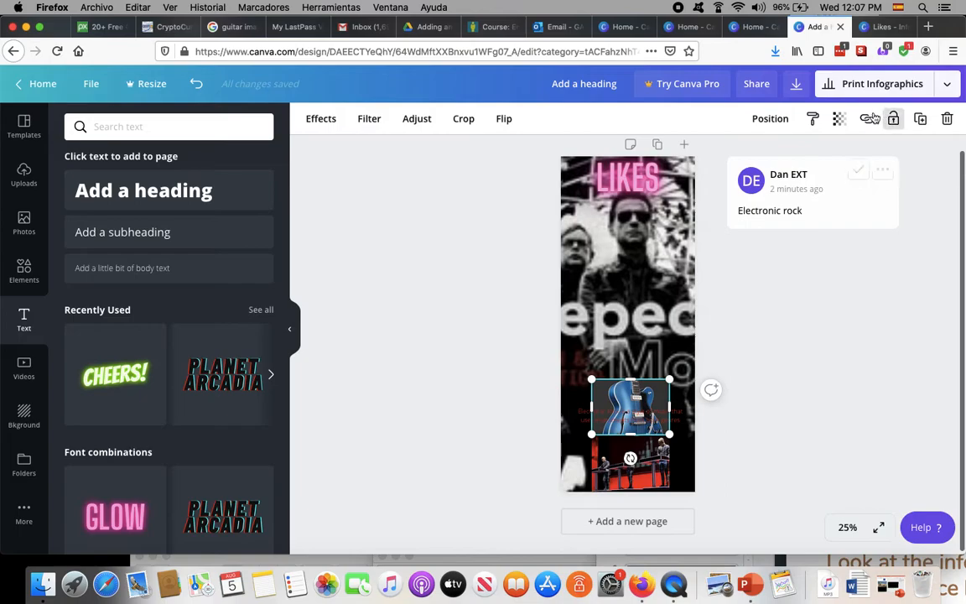
left_click(839, 119)
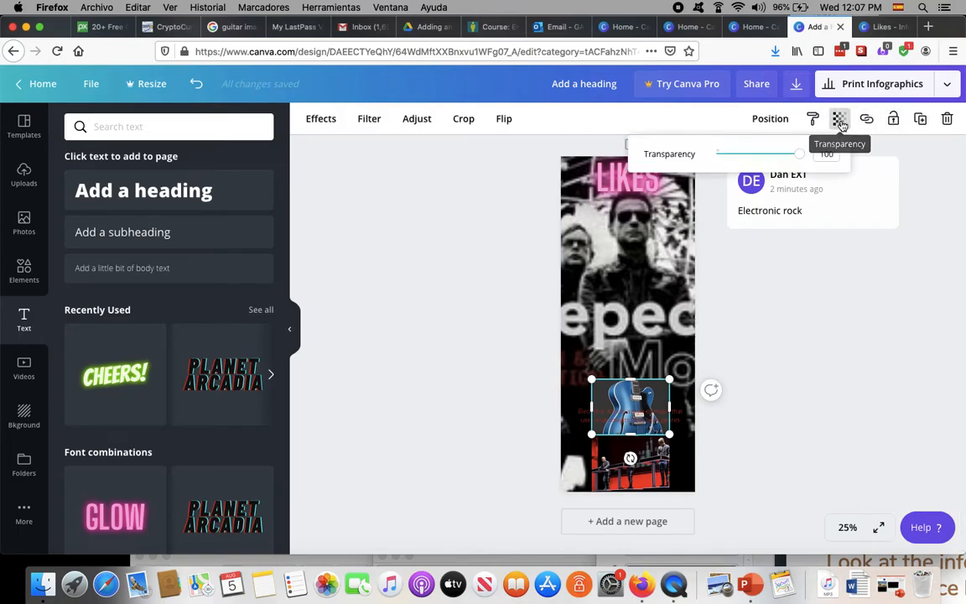
left_click_drag(803, 158, 765, 159)
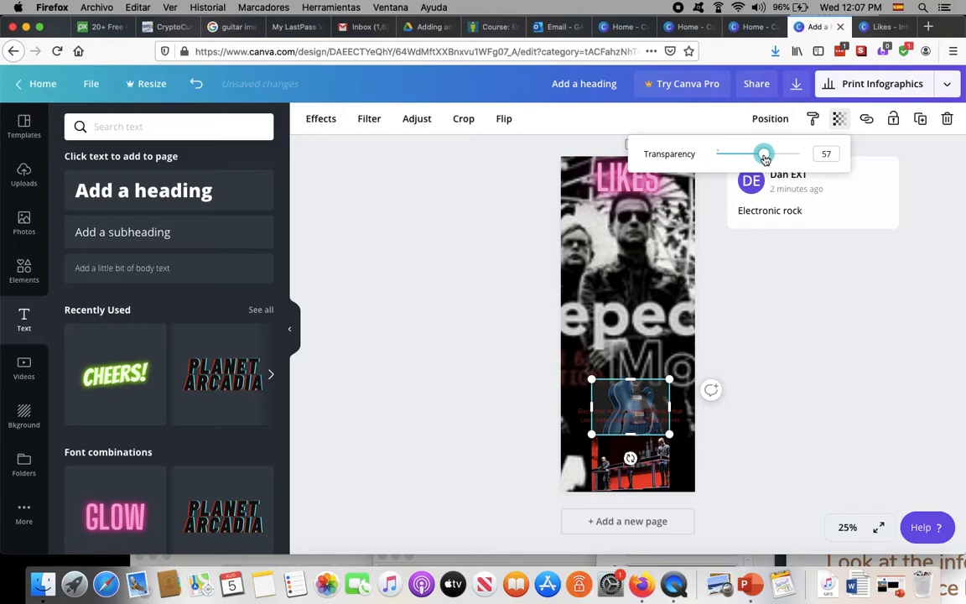
Step: Set the transparency of the concert image at the bottom of the infographic to 51
left_click(650, 445)
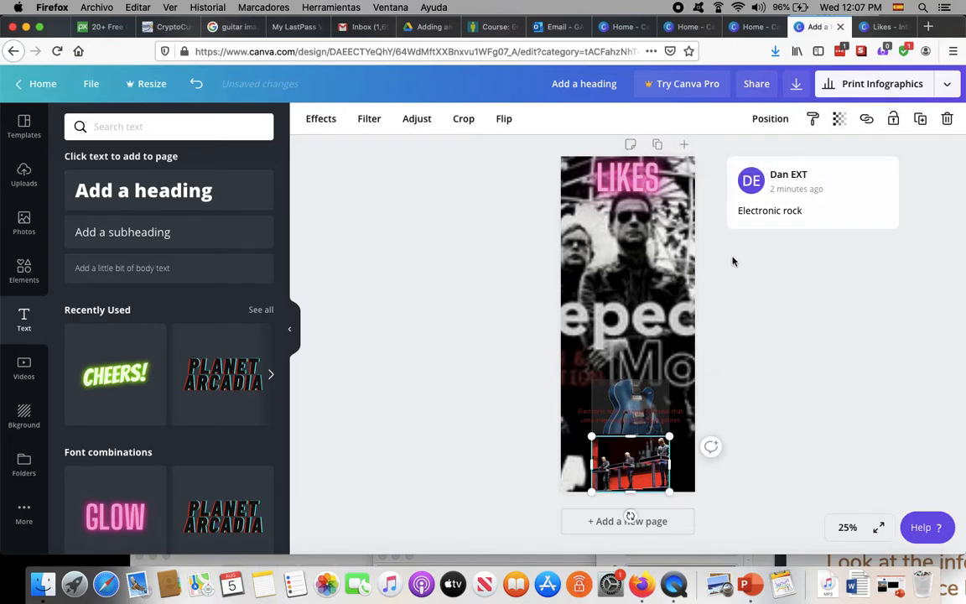
left_click(839, 119)
left_click_drag(805, 158, 759, 159)
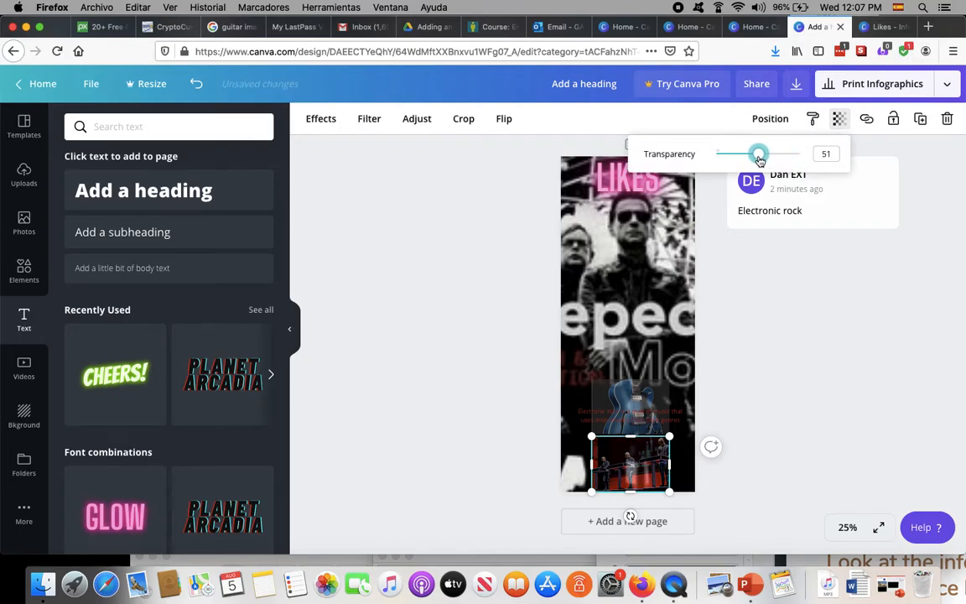
Step: Change the colour of the body text over the guitar to white
left_click(638, 412)
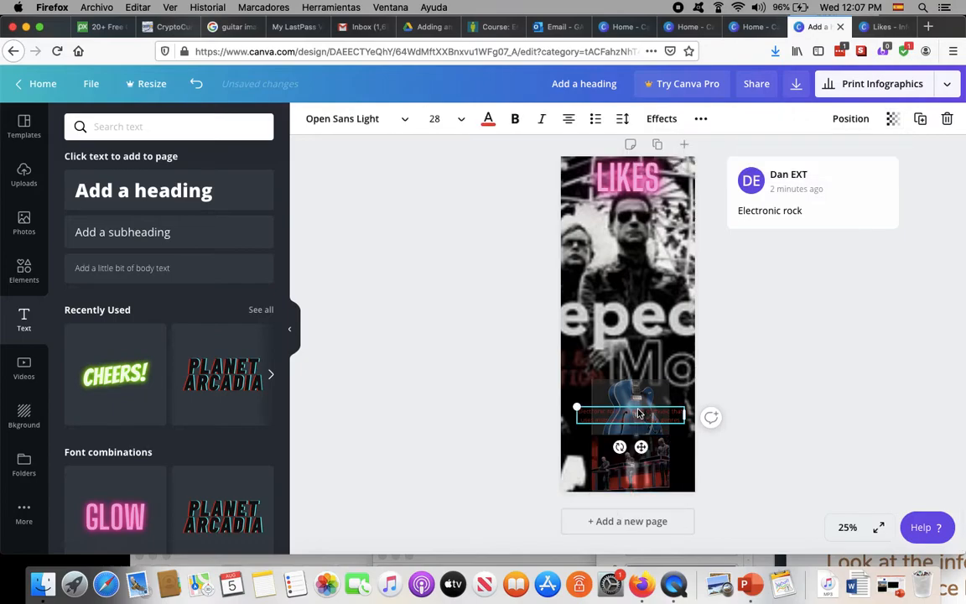
left_click(488, 121)
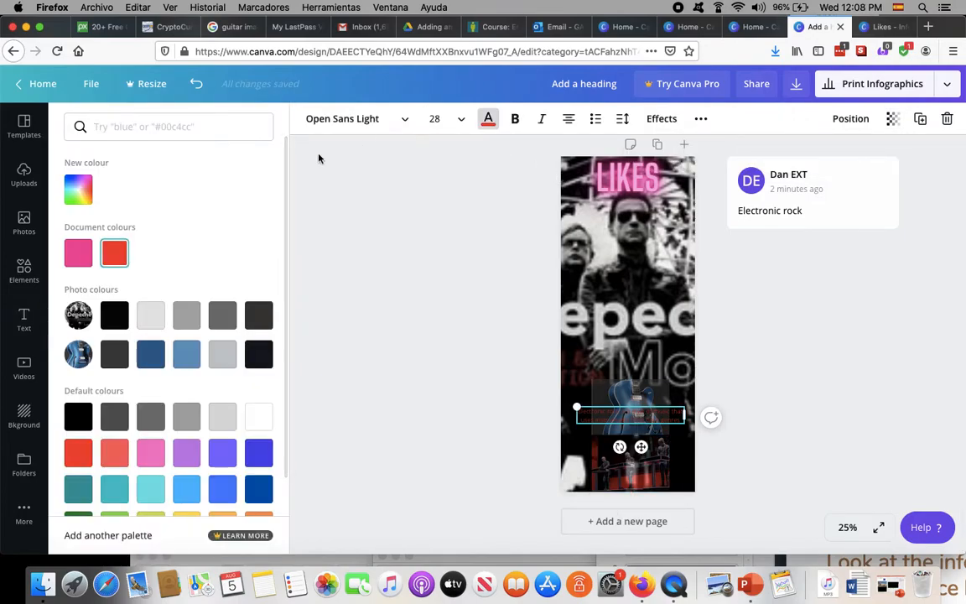
left_click(258, 416)
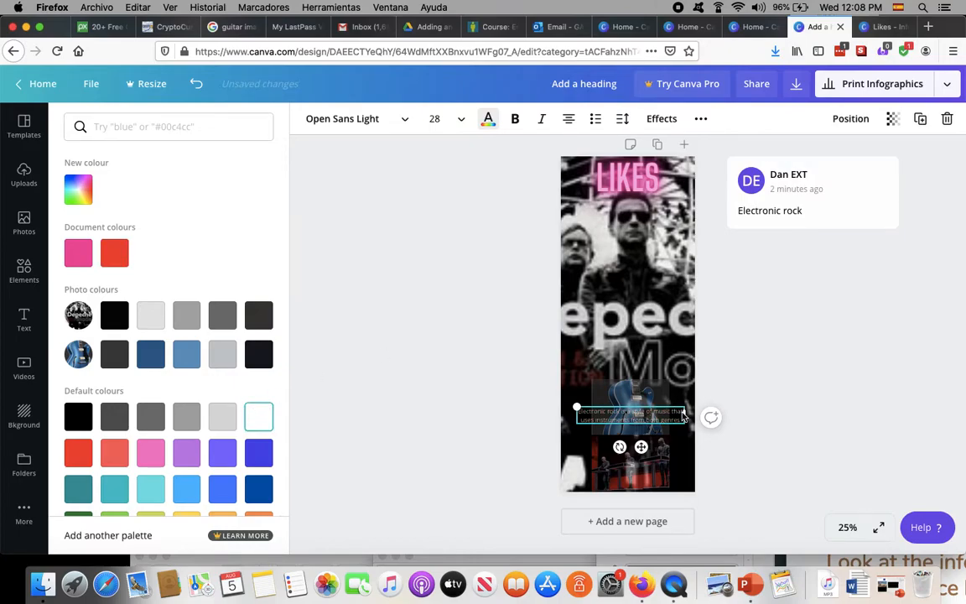
Step: Enlarge the body text to size 35.1 and narrow its box to about the pictures' width so it wraps onto four lines
left_click_drag(684, 422, 708, 429)
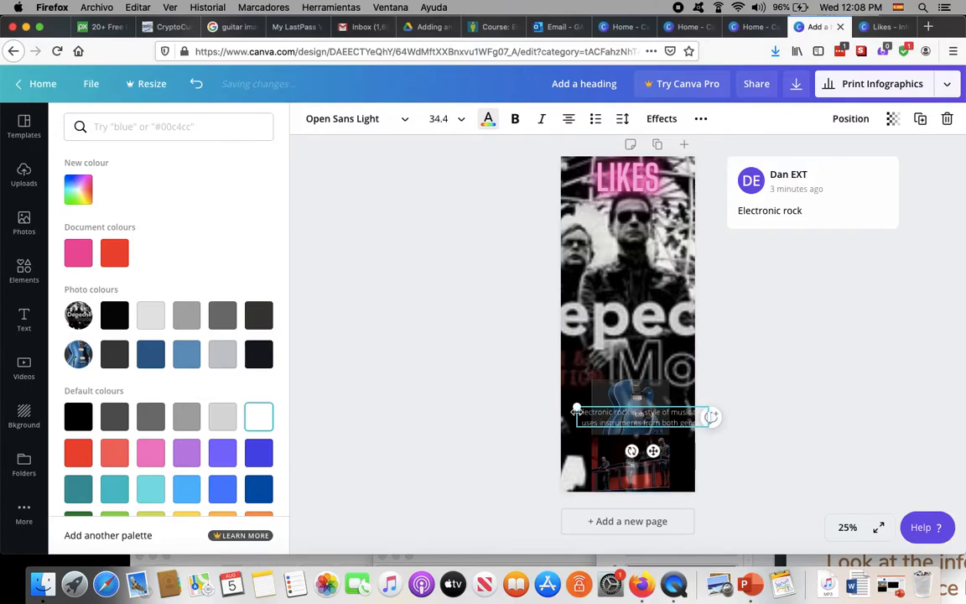
mouse_move(577, 407)
left_mouse_down()
mouse_move(567, 390)
mouse_move(574, 406)
left_mouse_up()
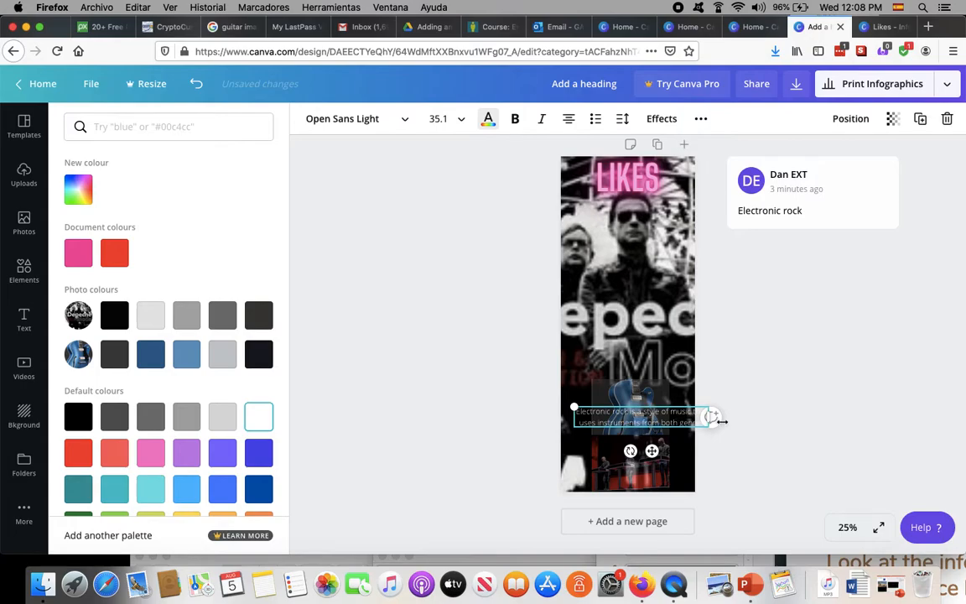
left_click_drag(710, 417, 663, 426)
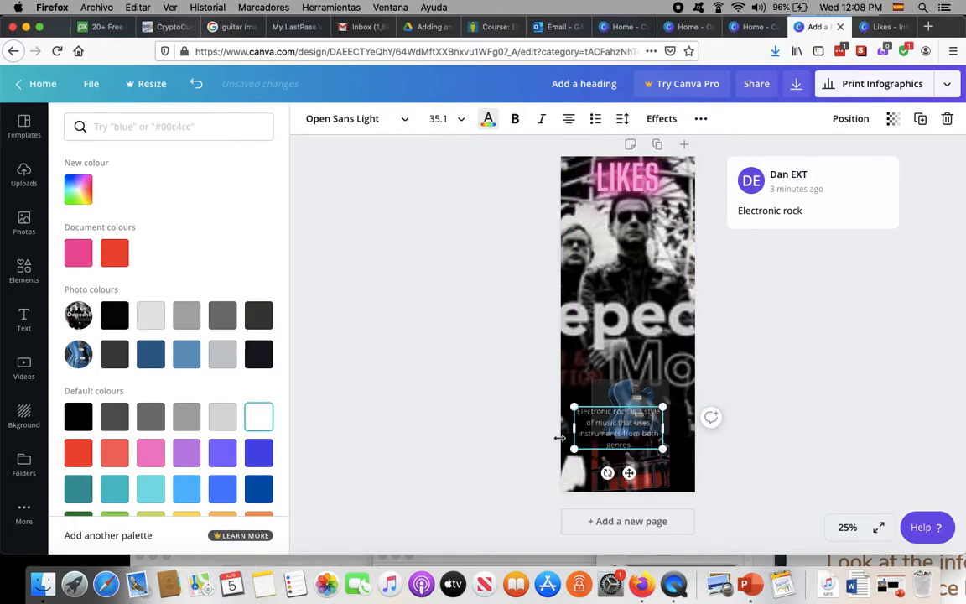
left_click_drag(574, 427, 586, 428)
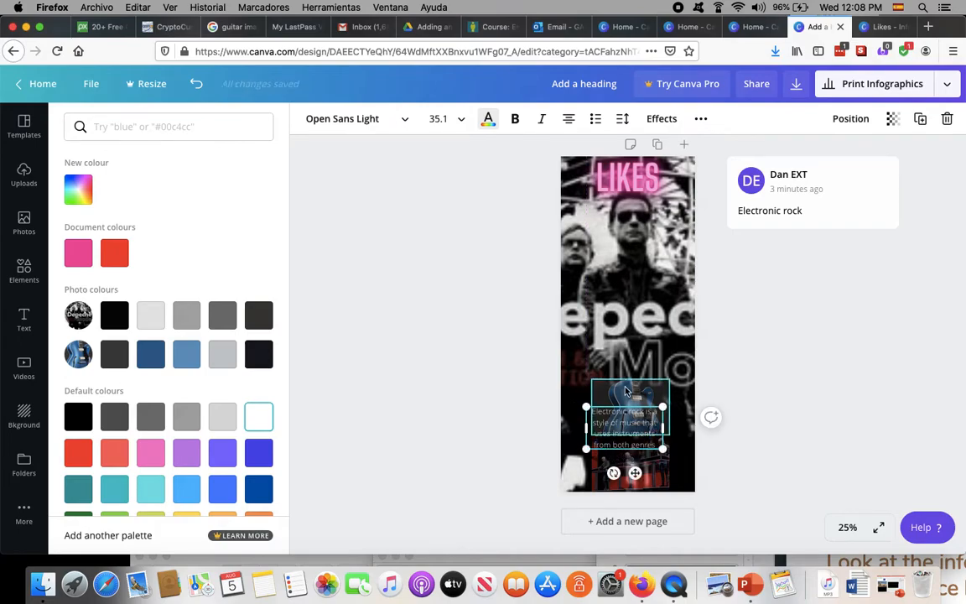
Step: Set the guitar image's transparency to 31 to make it fainter behind the text
left_click(625, 396)
left_click(836, 120)
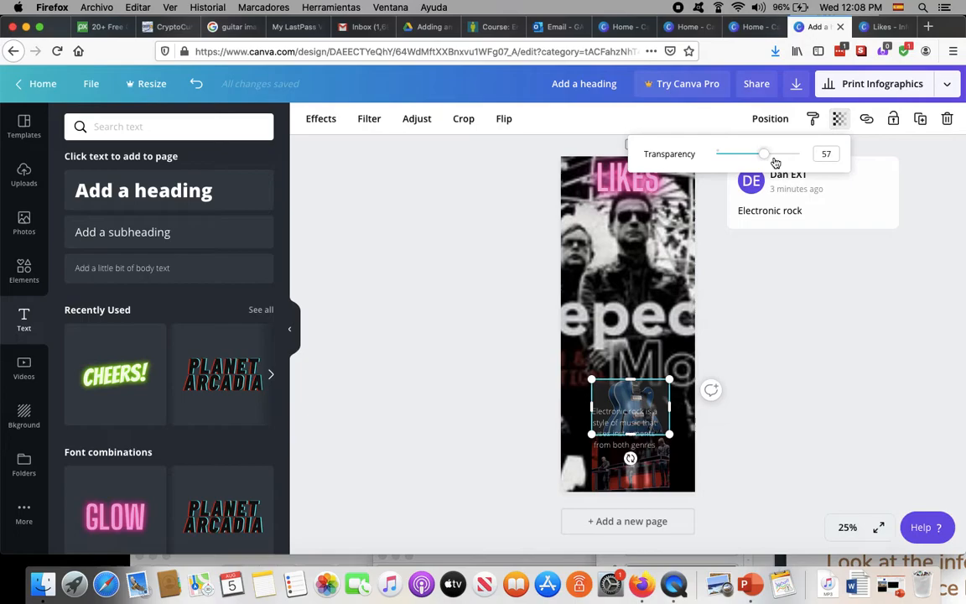
left_click_drag(764, 155, 742, 154)
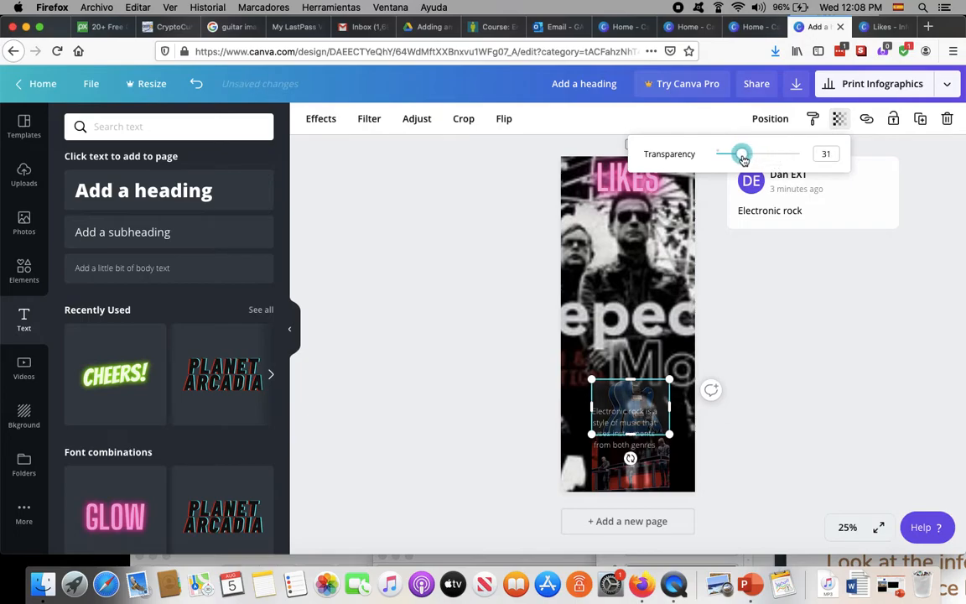
left_click(659, 472)
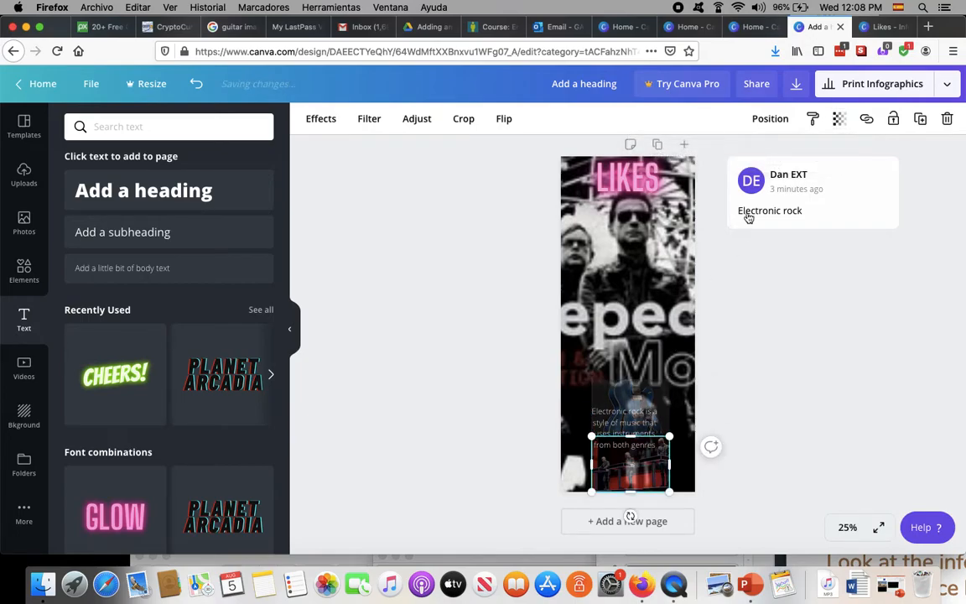
Step: Set the guitar image's transparency to 50 and deselect it
left_click(647, 387)
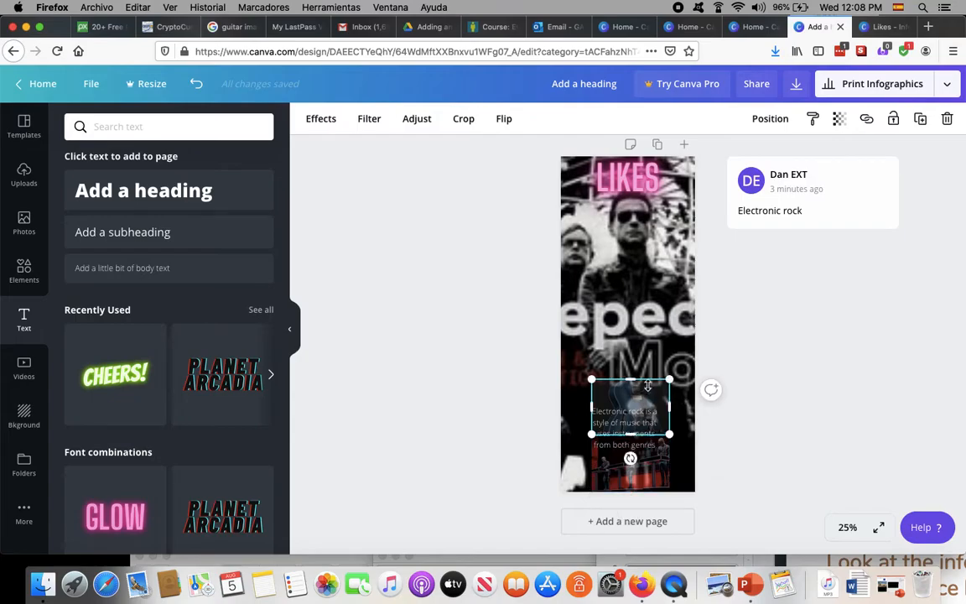
left_click(839, 118)
left_click_drag(743, 159, 759, 158)
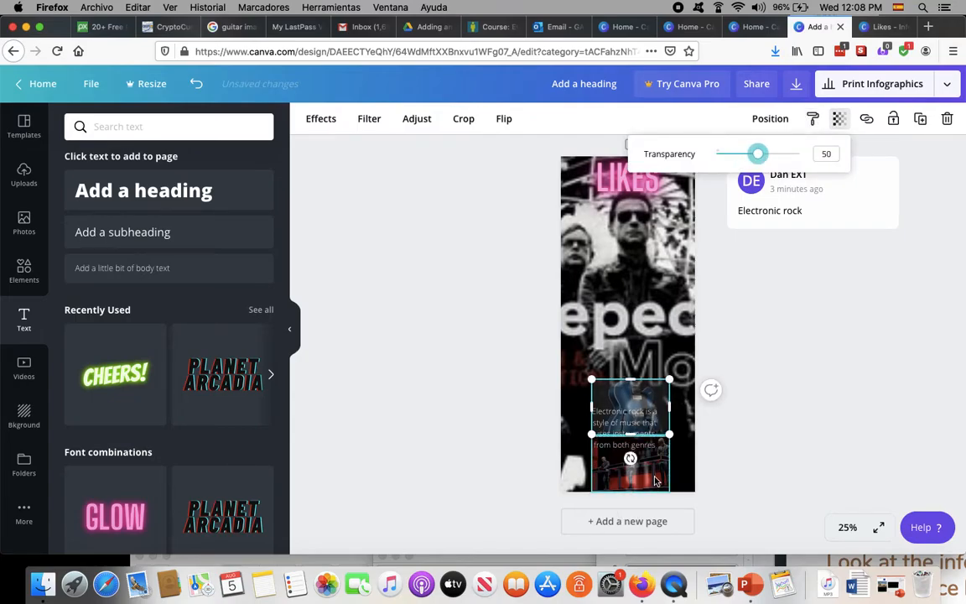
left_click(625, 466)
left_click(644, 311)
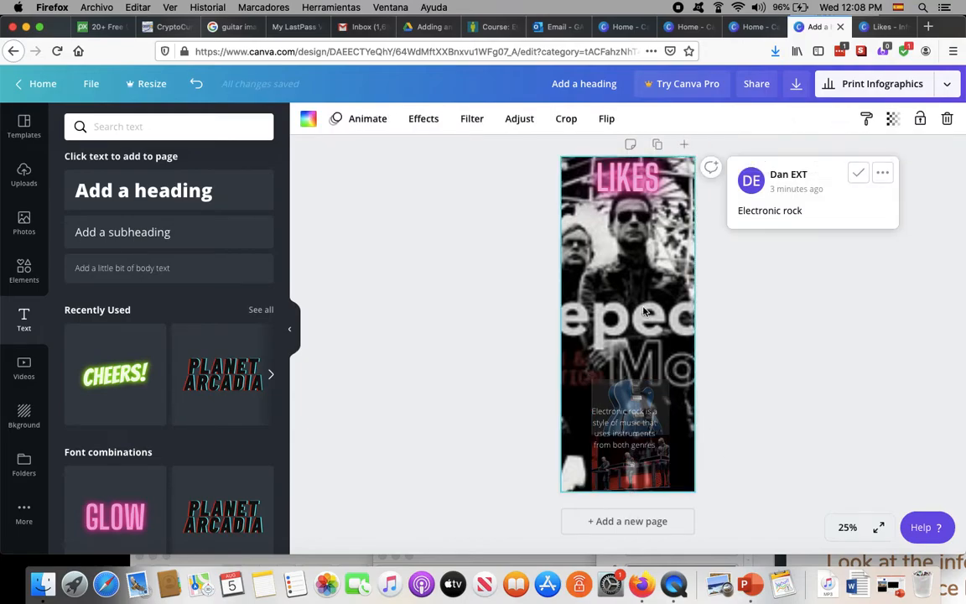
Step: Move the body text up so it sits centred over the guitar image, and deselect it
left_click(624, 425)
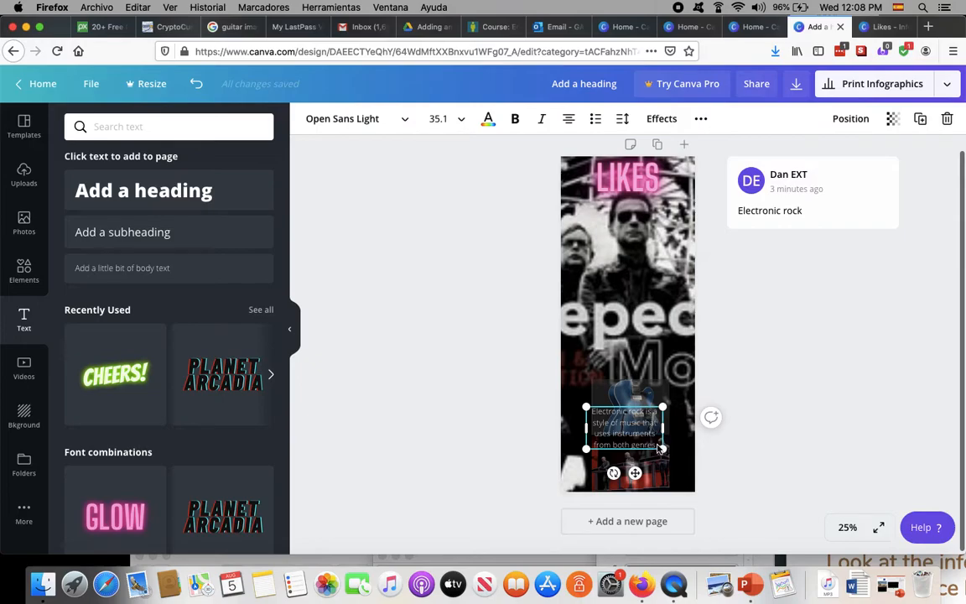
left_click_drag(656, 447, 668, 432)
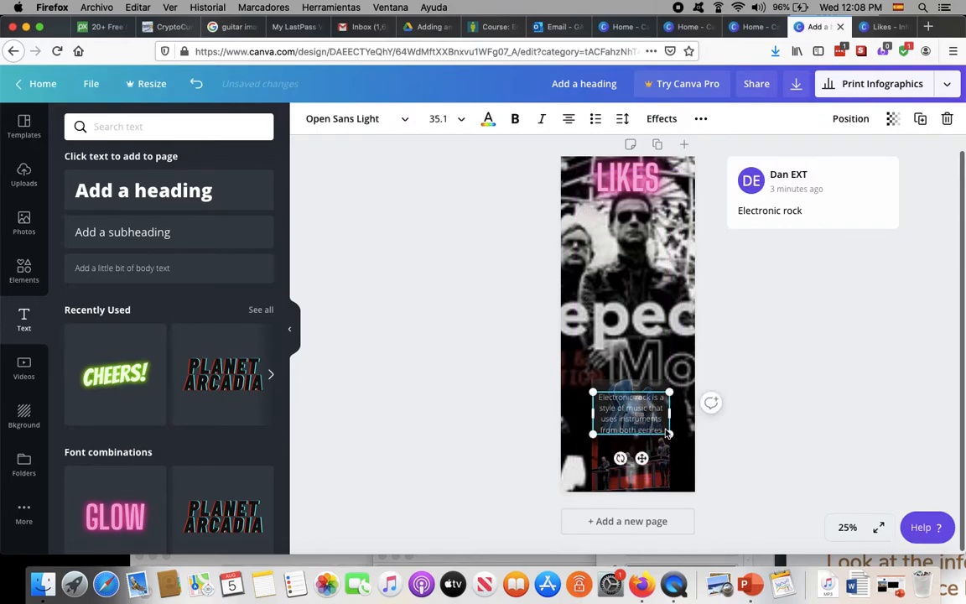
left_click(651, 218)
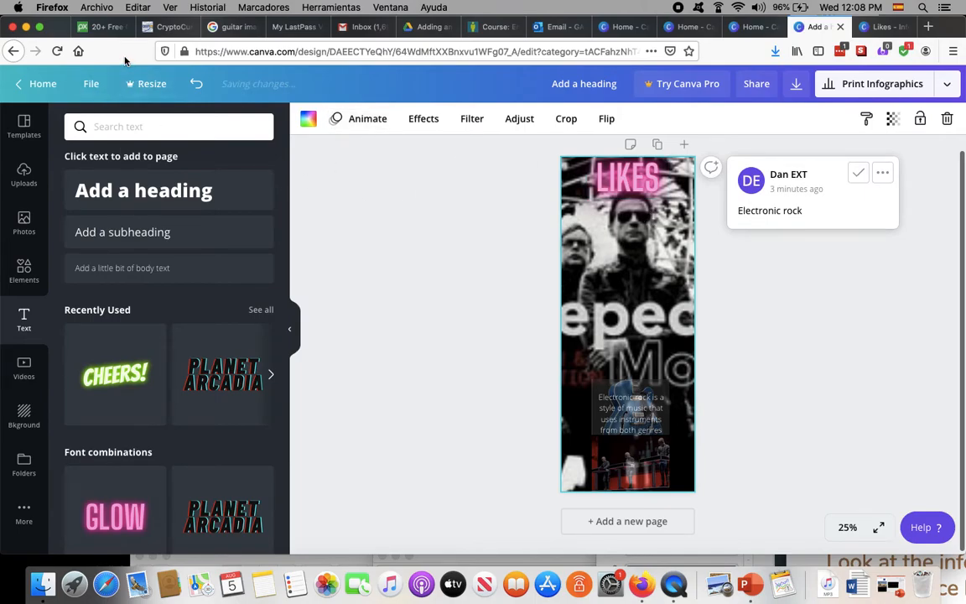
left_click_drag(125, 60, 142, 60)
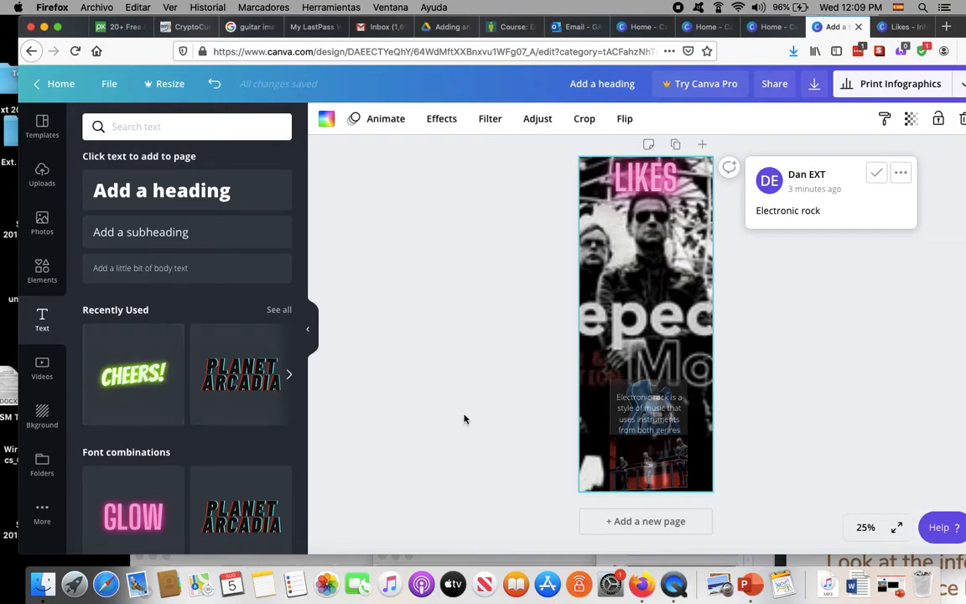
left_click(683, 431)
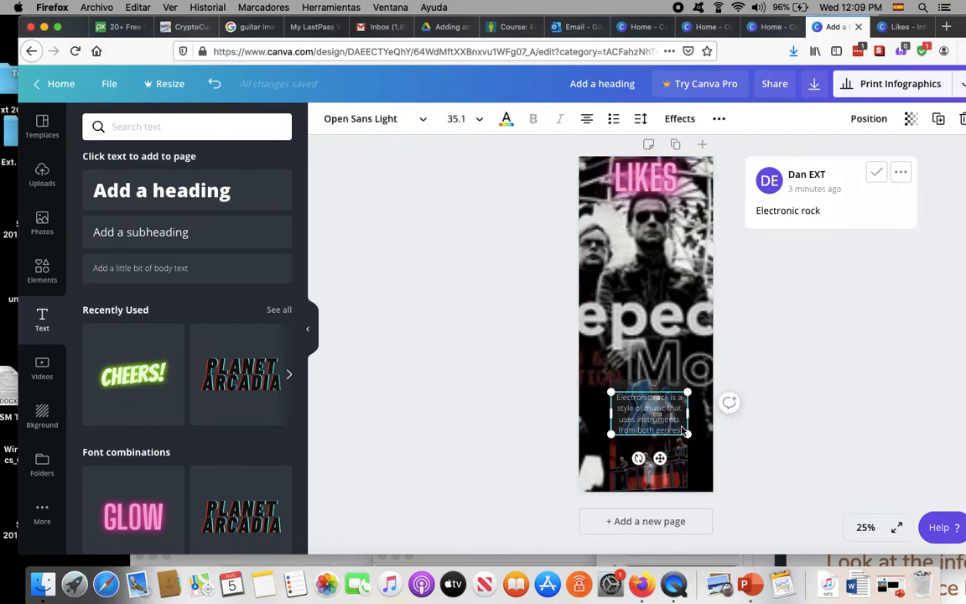
left_click(132, 371)
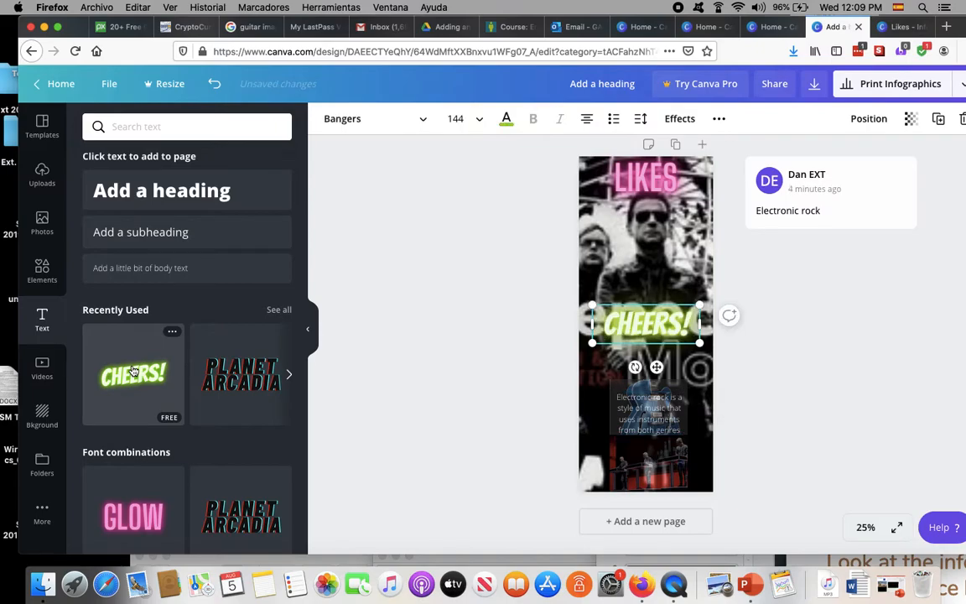
right_click(669, 327)
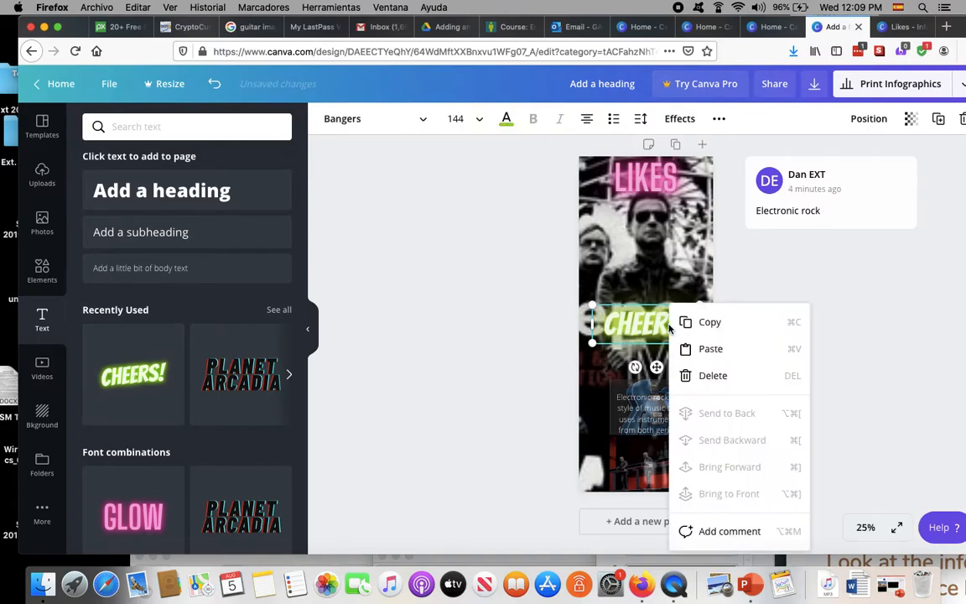
left_click(713, 376)
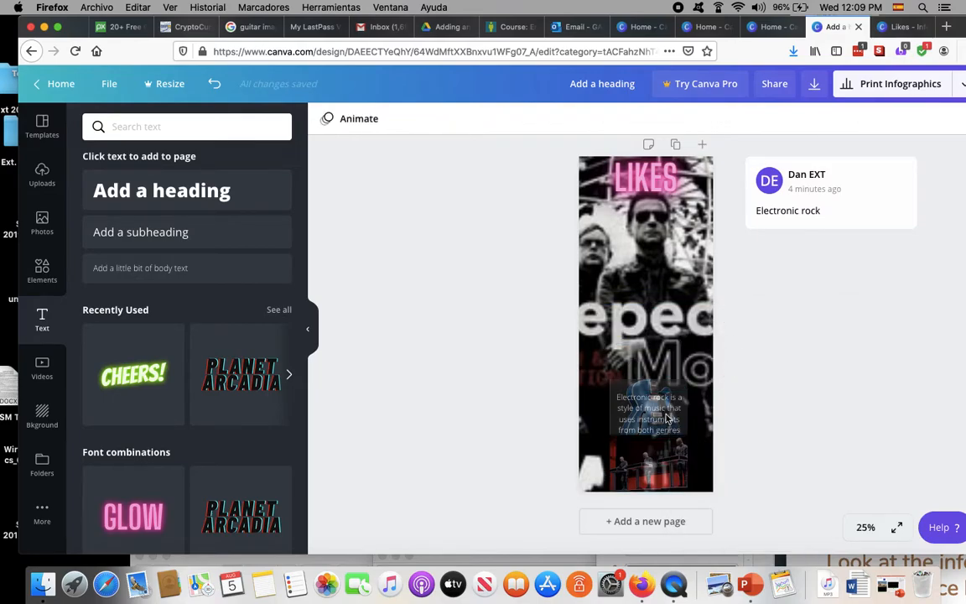
Step: Move the body text off the guitar image and up to the middle of the background photo
left_click_drag(663, 411, 663, 285)
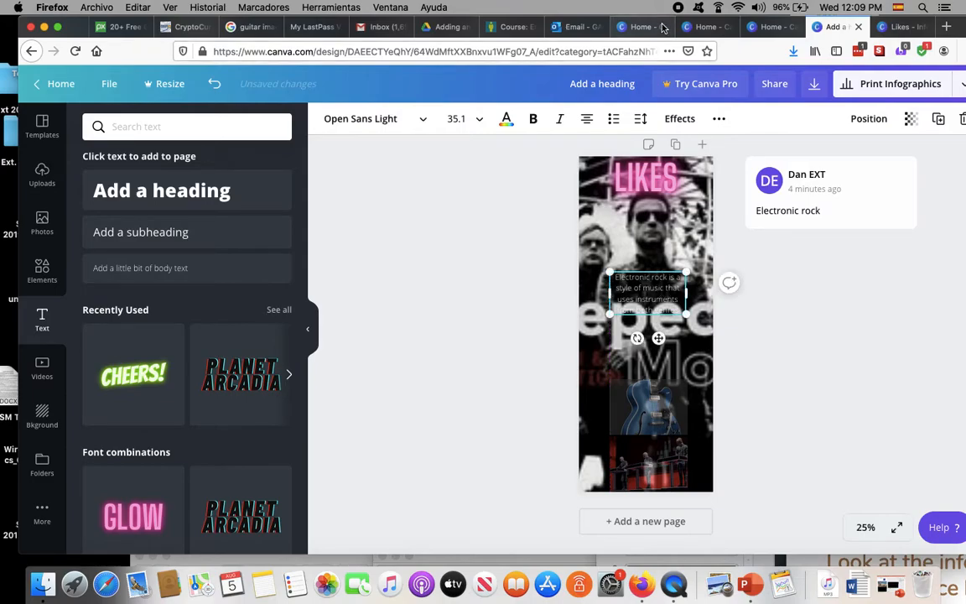
Step: Look over the sample food infographic in the open Outlook e-mail and return to the Canva design
left_click(576, 27)
scroll(599, 359, "down", 2)
scroll(599, 359, "up", 1)
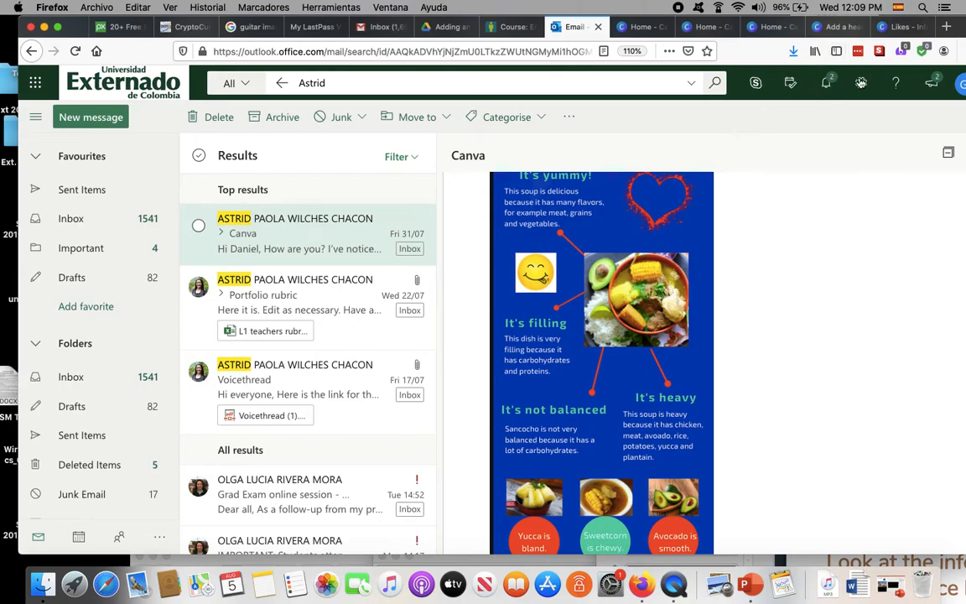
left_click(839, 27)
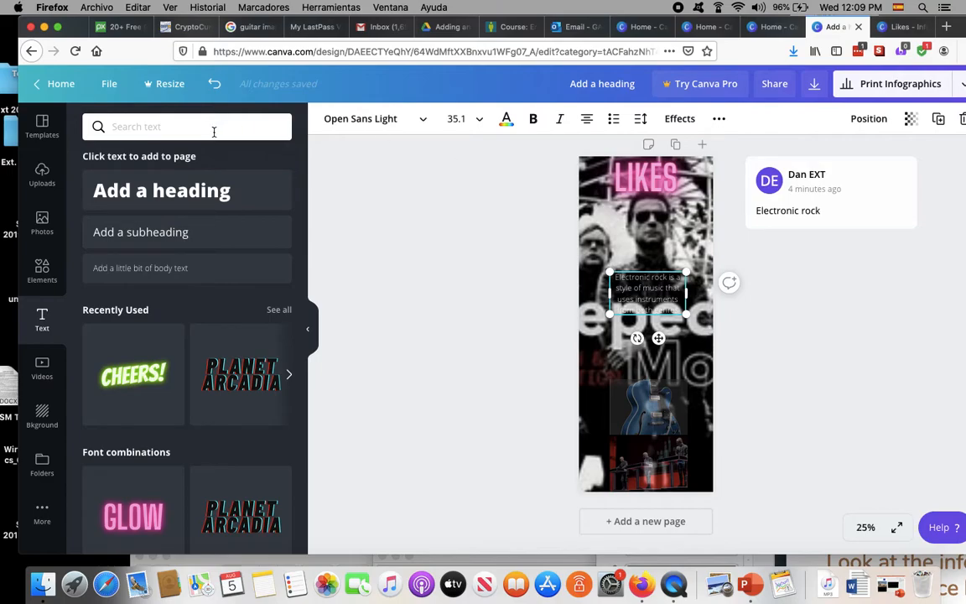
Step: Add a second page and apply the recently used biography template with the round portrait to it
left_click(43, 124)
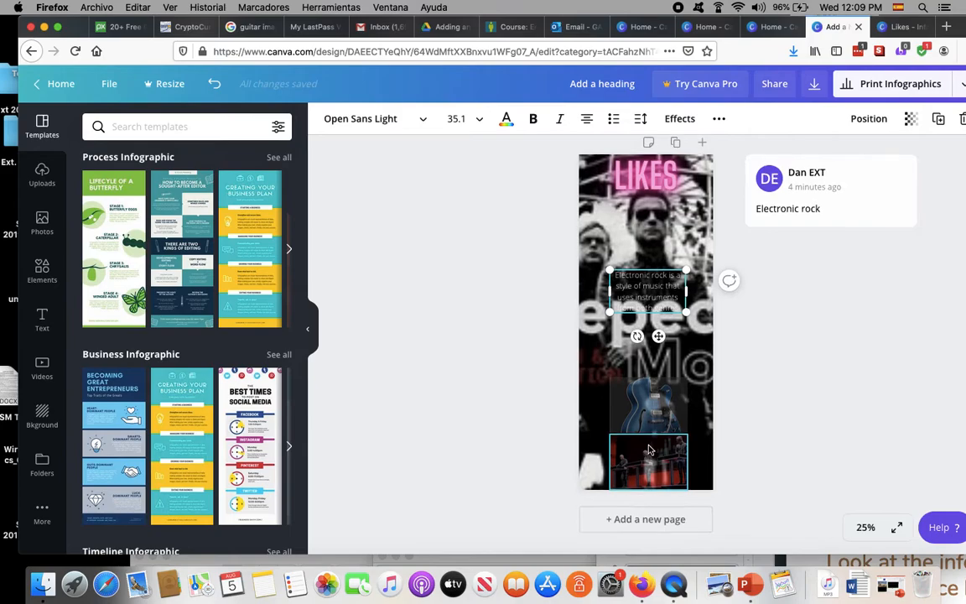
left_click(640, 527)
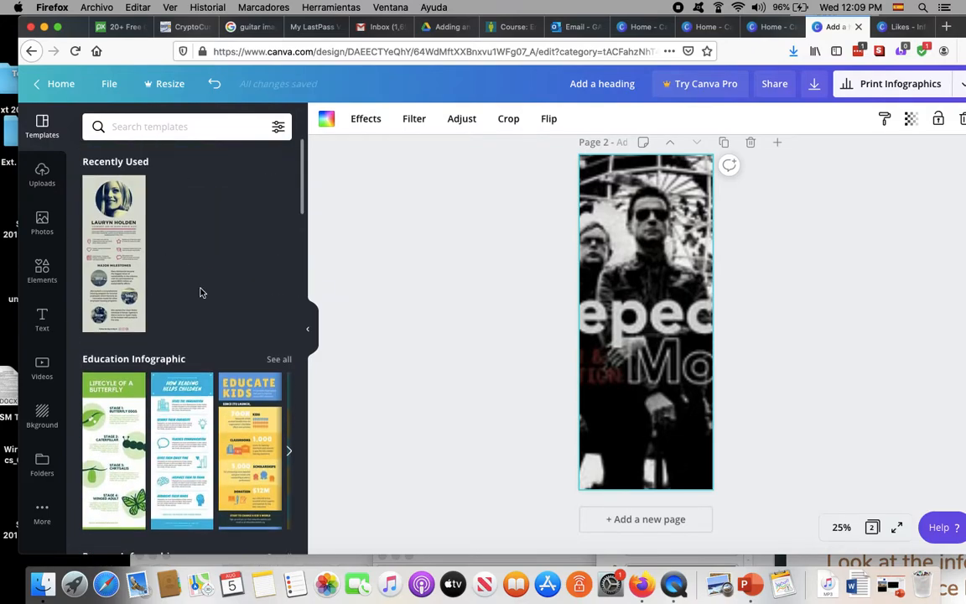
left_click_drag(121, 241, 668, 264)
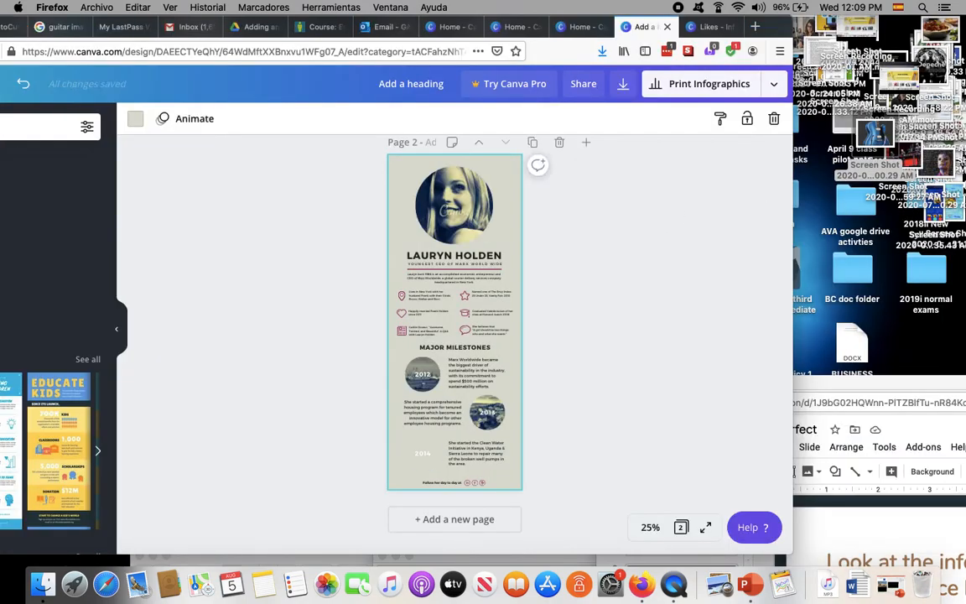
Step: Import the screenshot of the face covered in code from the desktop and place it in page 2's large circular portrait frame
left_click_drag(943, 170, 457, 208)
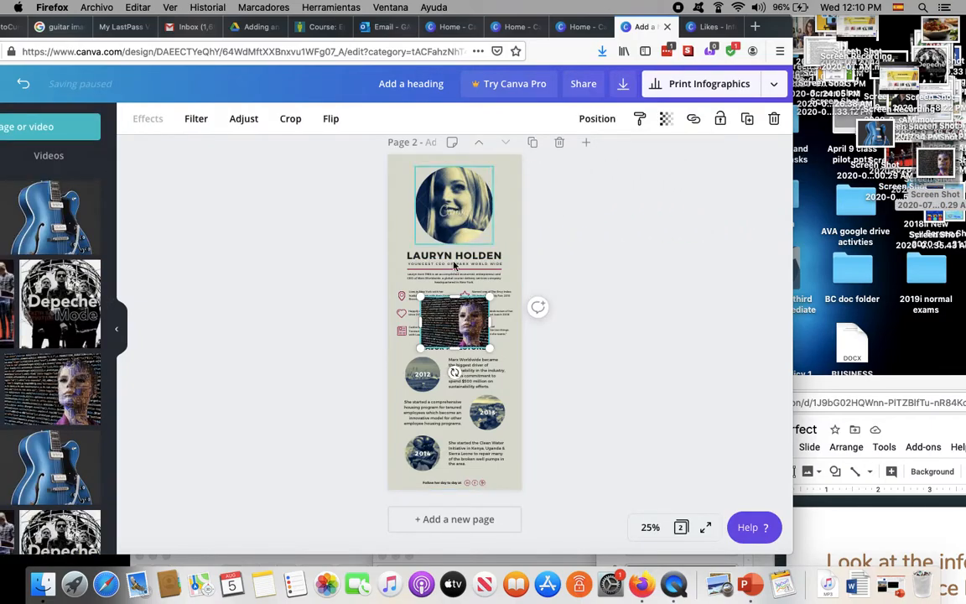
left_click_drag(447, 285, 451, 199)
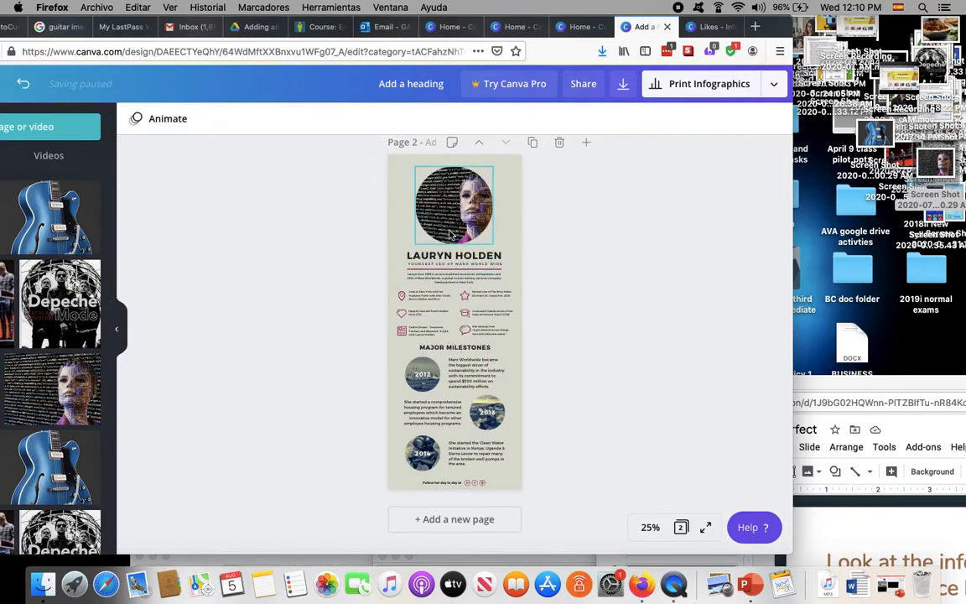
Step: Shift the name heading under the portrait slightly and replace its text with "TEACHER"
left_click(471, 263)
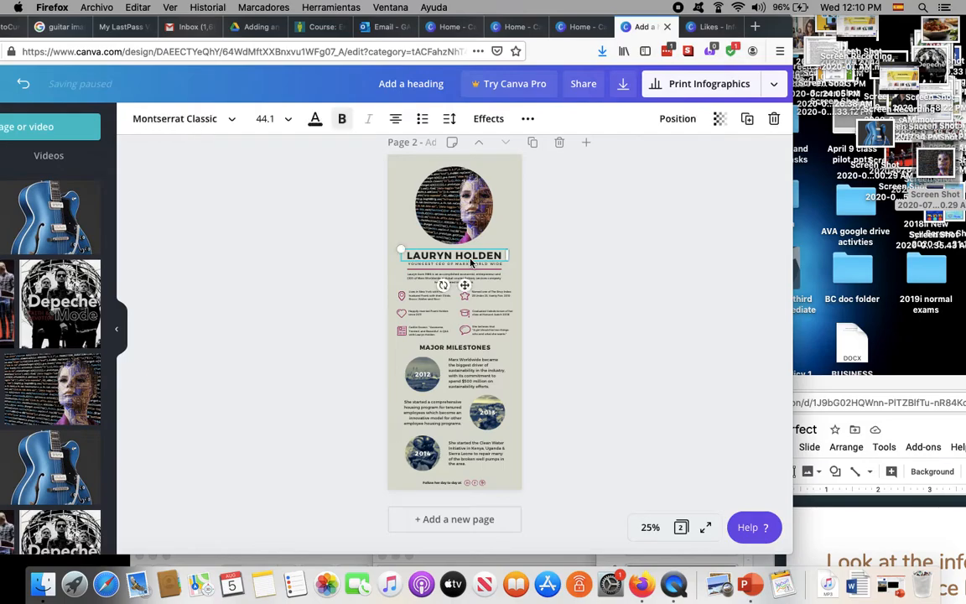
left_click_drag(501, 262, 504, 260)
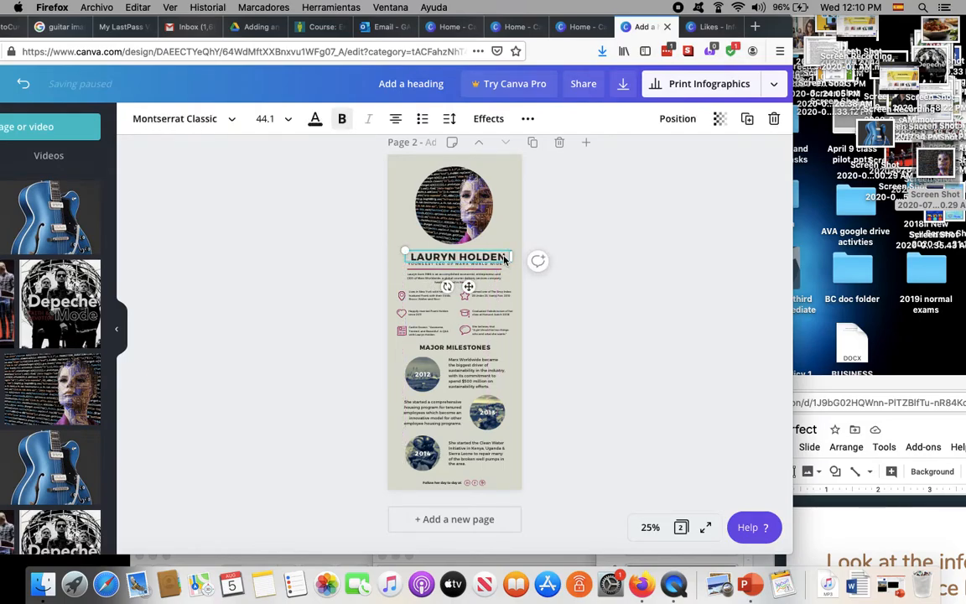
left_click_drag(411, 258, 434, 260)
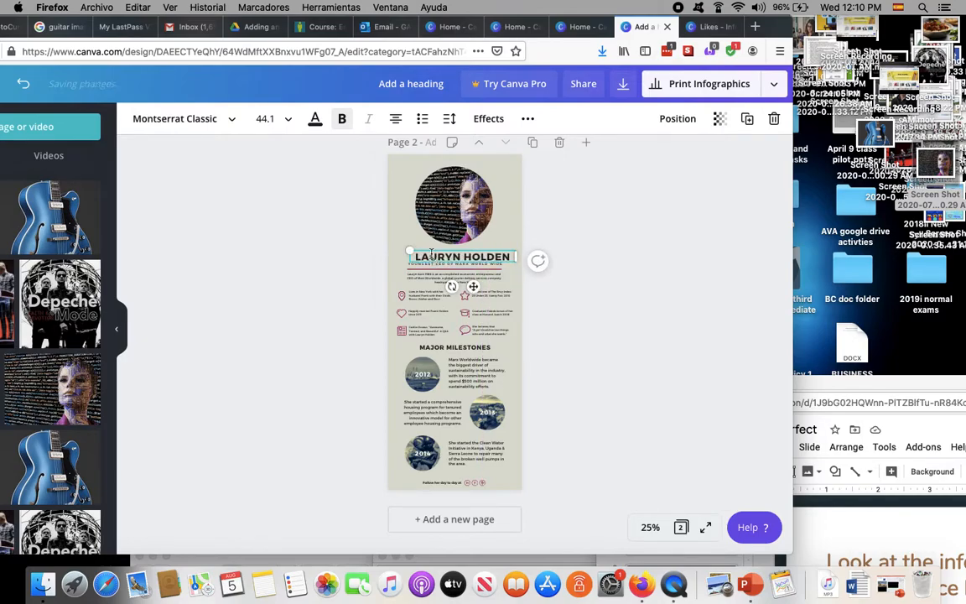
left_click_drag(439, 255, 507, 259)
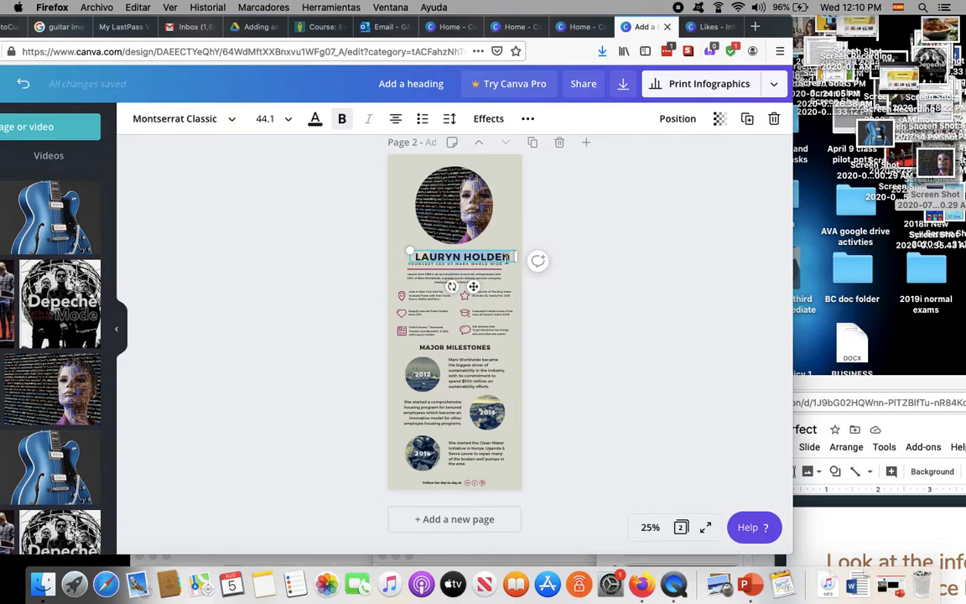
type("LA")
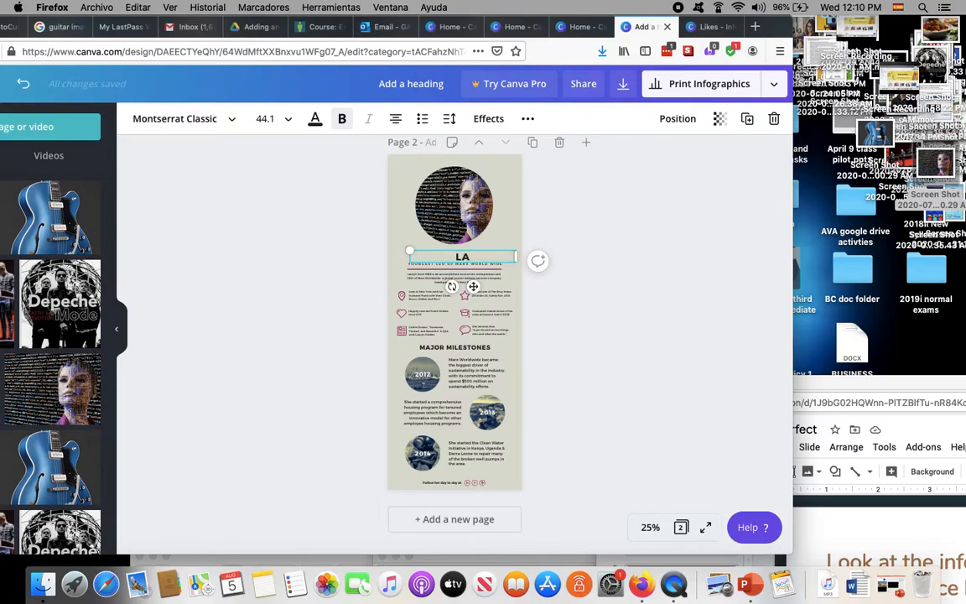
key("BackSpace")
key("BackSpace")
type("TEACHER")
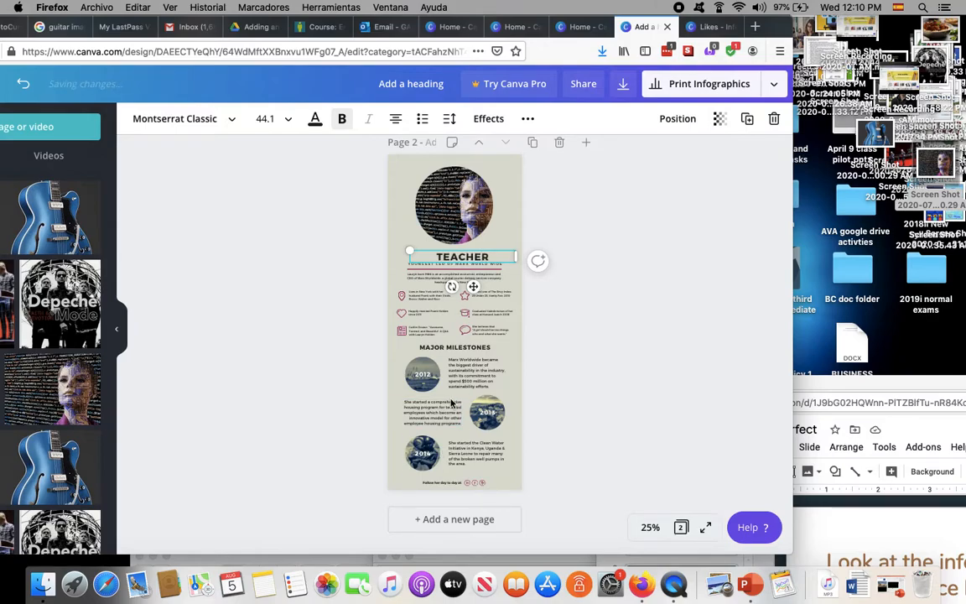
Step: Import the curry photo from the desktop, shrink it and place it in the circular frame labelled 2012
left_click(468, 387)
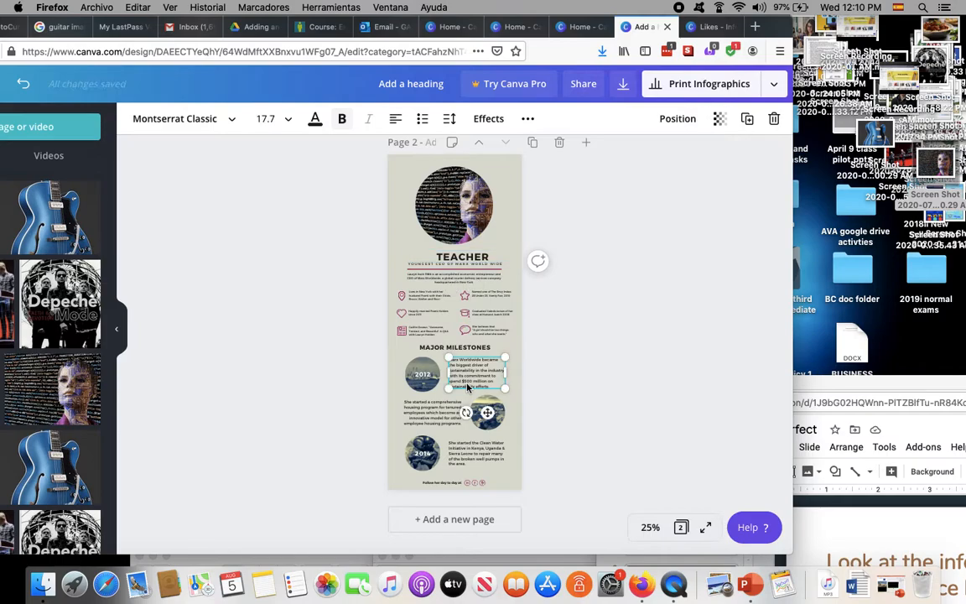
left_click_drag(945, 31, 461, 324)
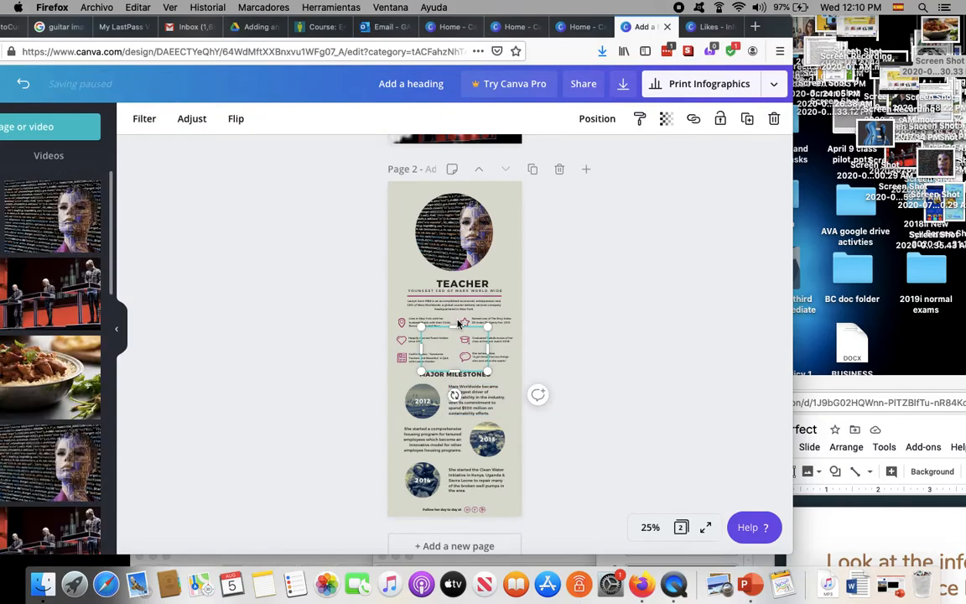
left_click_drag(485, 370, 442, 388)
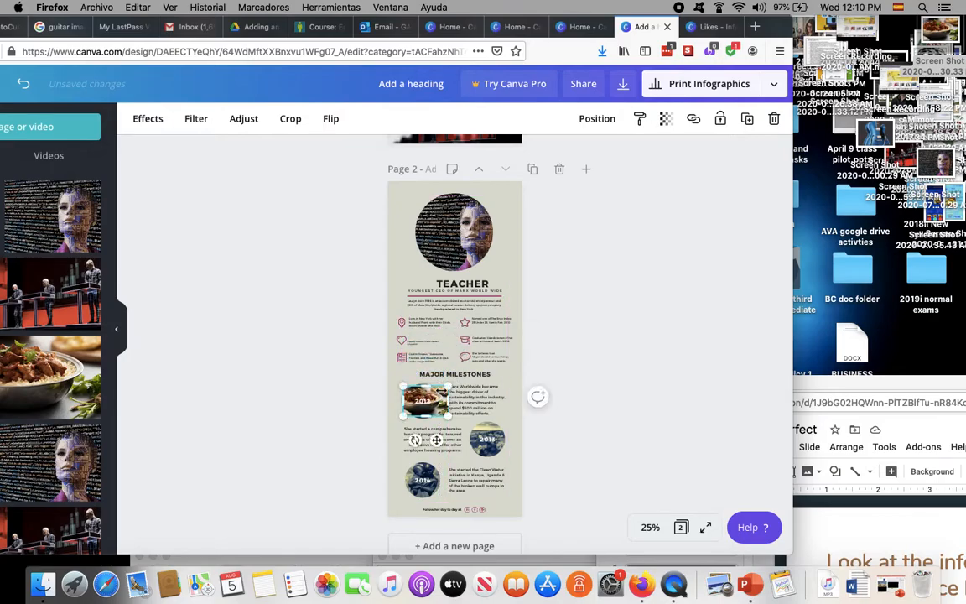
left_click_drag(437, 394, 429, 392)
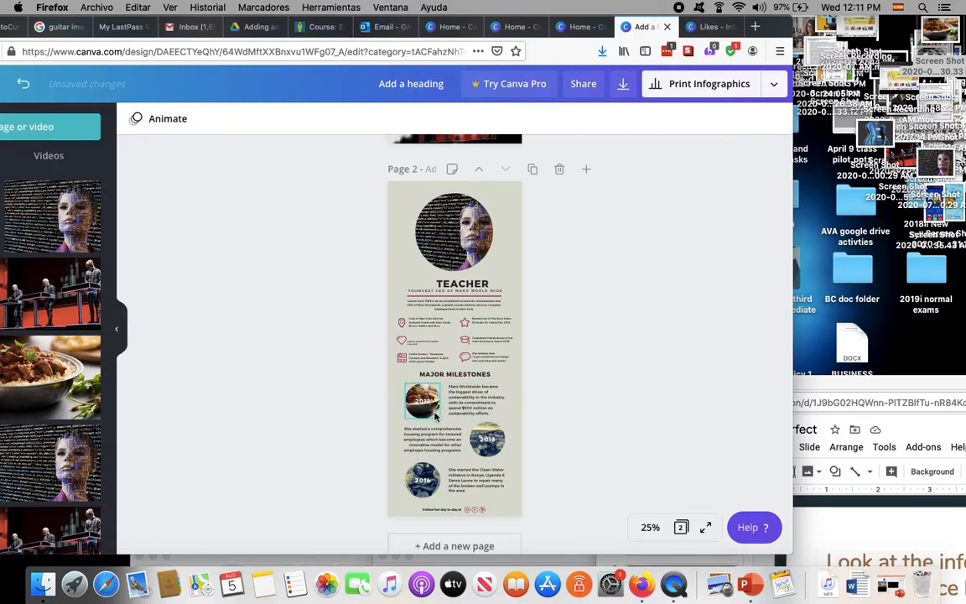
Step: Delete the 2012 label over the curry photo, working at 75% zoom
left_click(651, 527)
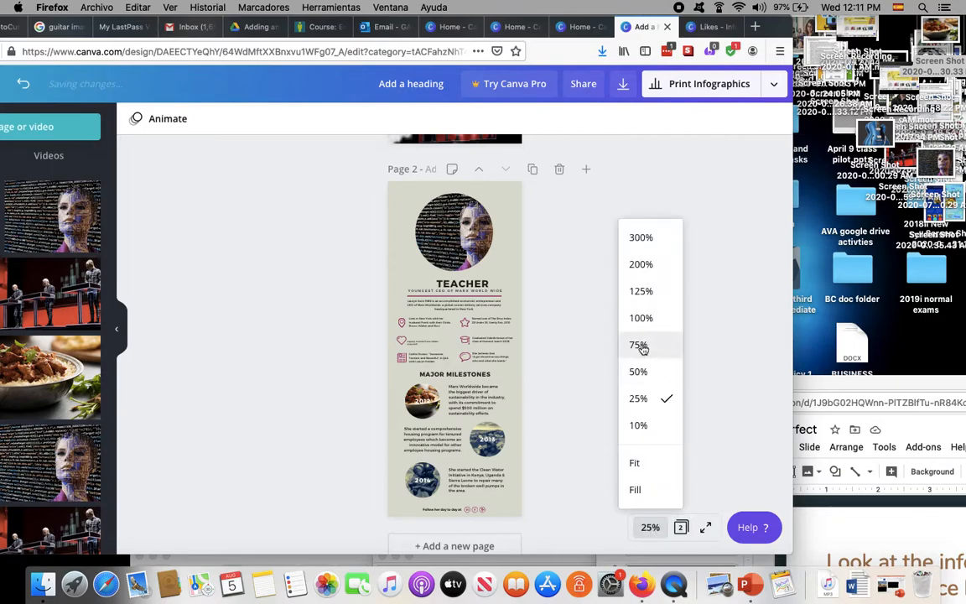
left_click(641, 344)
scroll(503, 360, "down", 5)
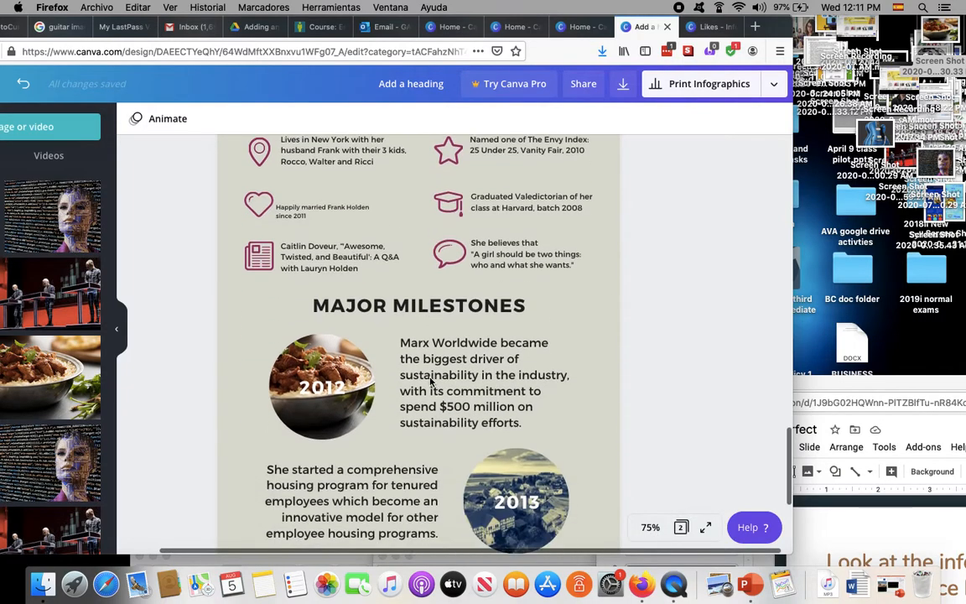
left_click(348, 376)
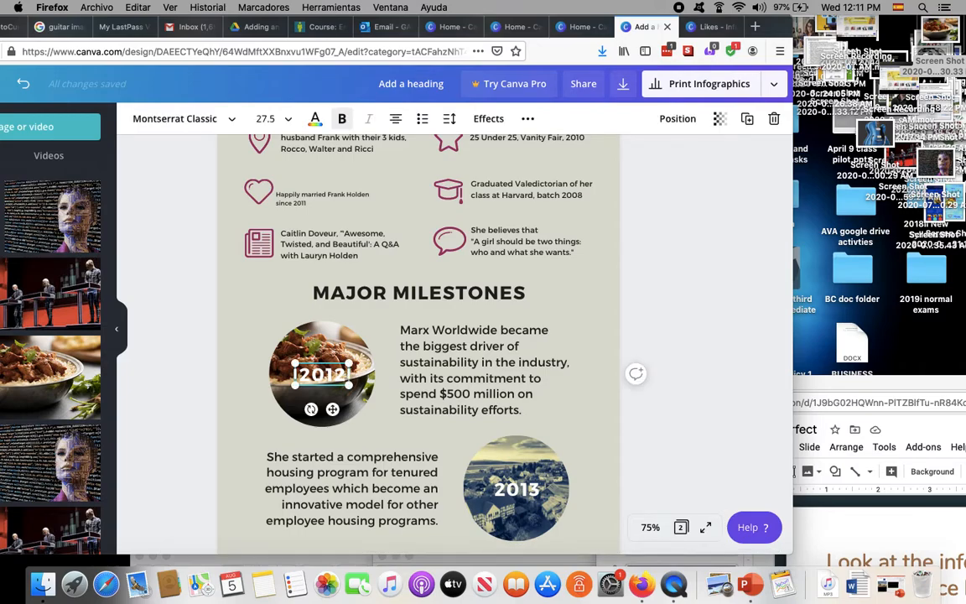
key("Delete")
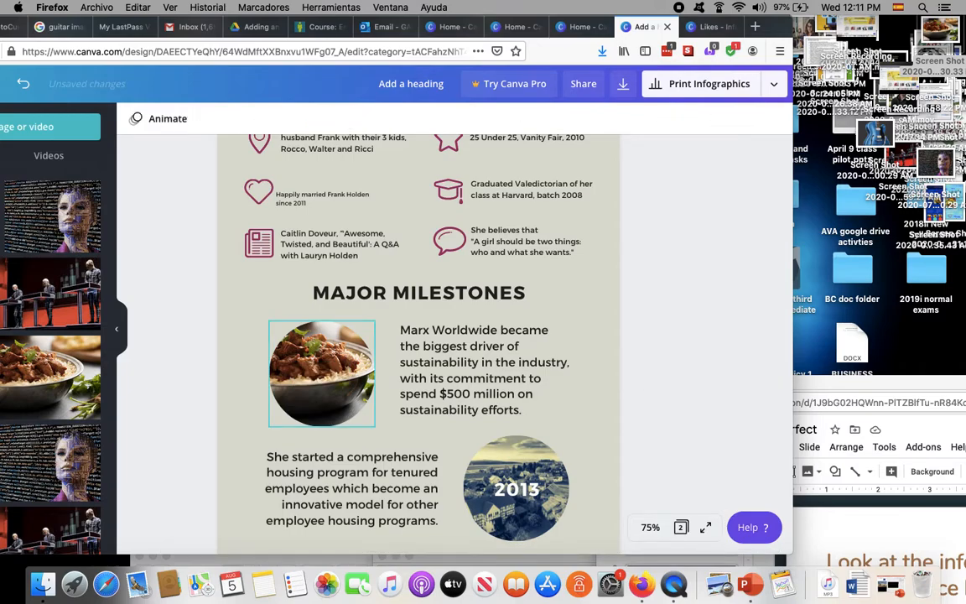
Step: Clear all the placeholder text about Marx Worldwide from the text box beside the curry photo
left_click(522, 395)
mouse_move(522, 412)
left_mouse_down()
mouse_move(485, 404)
mouse_move(522, 422)
left_mouse_up()
left_click(516, 419)
key("BackSpace")
key("BackSpace")
key("BackSpace")
key("BackSpace")
key("BackSpace")
key("BackSpace")
key("BackSpace")
key("BackSpace")
key("BackSpace")
key("BackSpace")
key("BackSpace")
key("BackSpace")
key("BackSpace")
key("BackSpace")
key("BackSpace")
key("BackSpace")
key("BackSpace")
key("BackSpace")
key("BackSpace")
key("BackSpace")
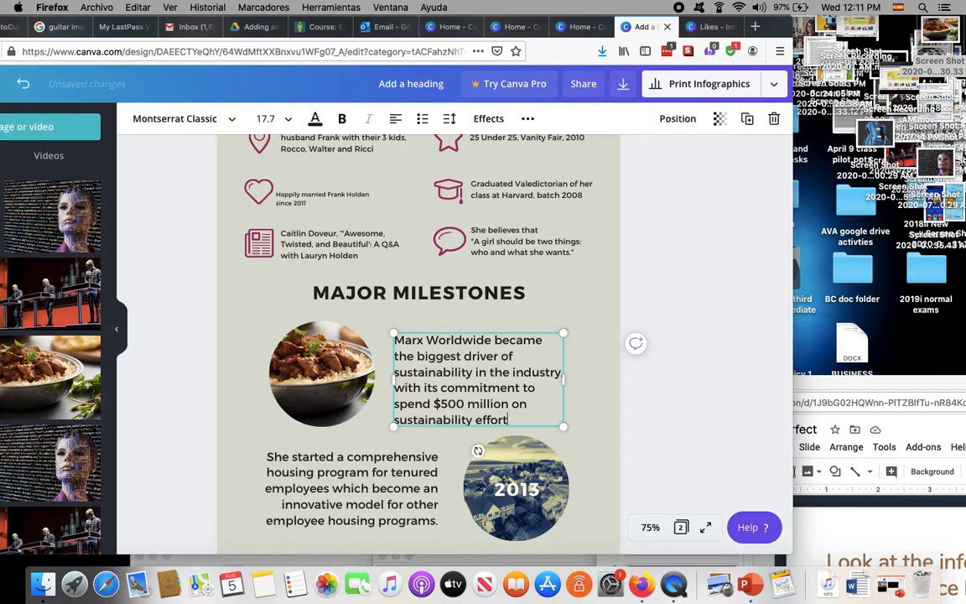
key("BackSpace")
key("BackSpace")
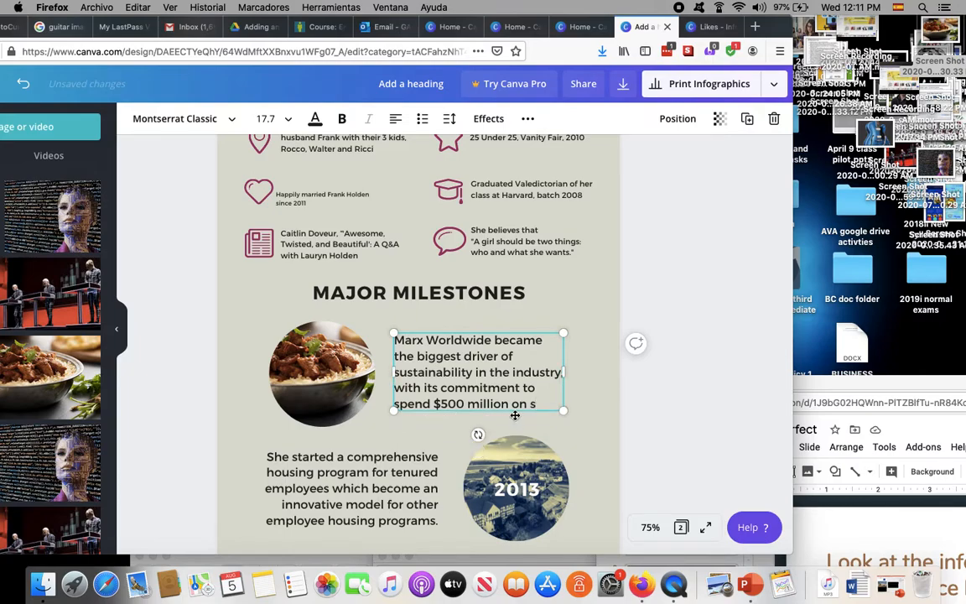
left_click_drag(537, 403, 403, 340)
key("BackSpace")
key("BackSpace")
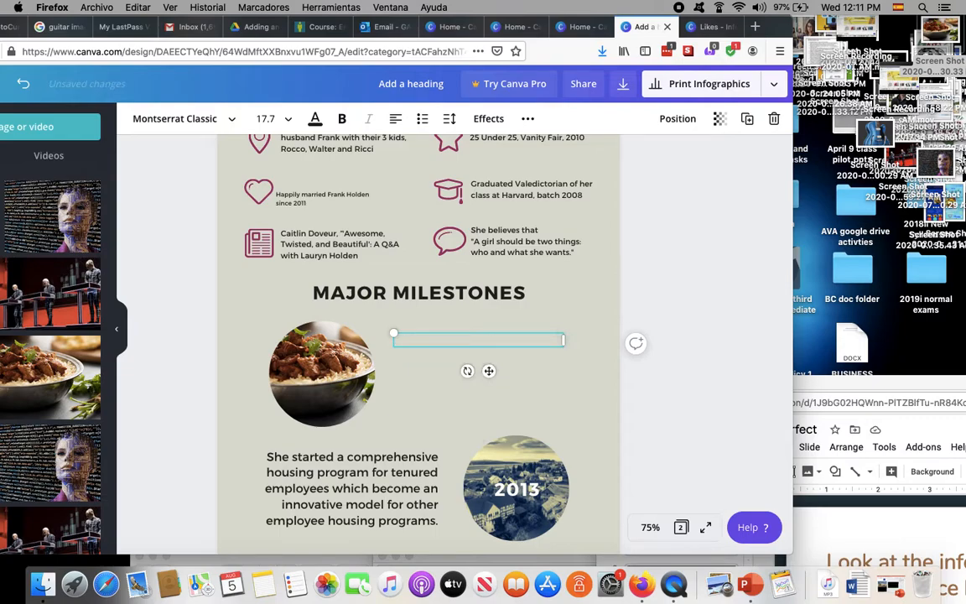
Step: Enter "Curry: extra hot. Made out of chillies, and other spices including yoghurt and rice." in the emptied text box beside the curry photo
type("Curry: extra hot.  Mad")
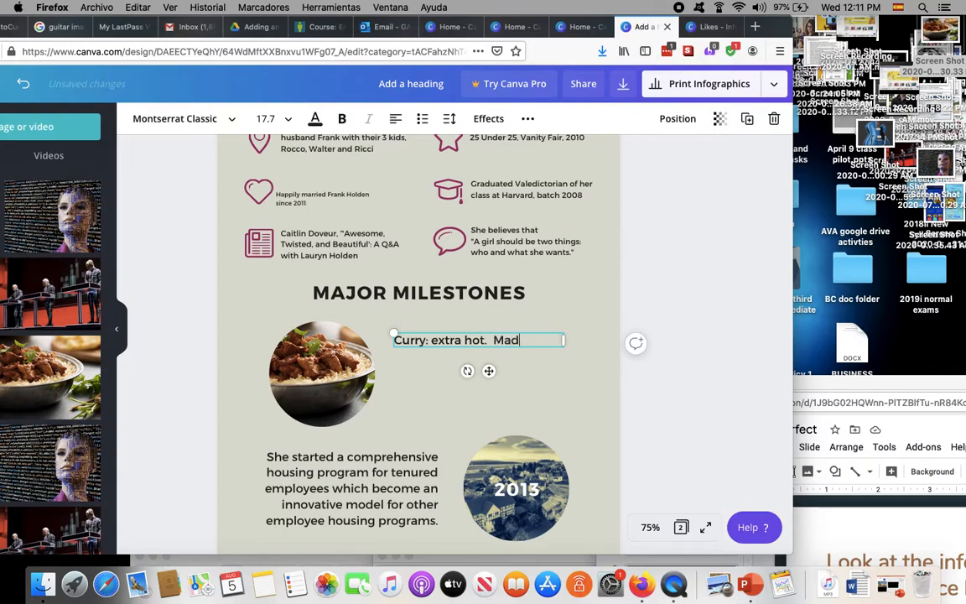
type("e out of chi")
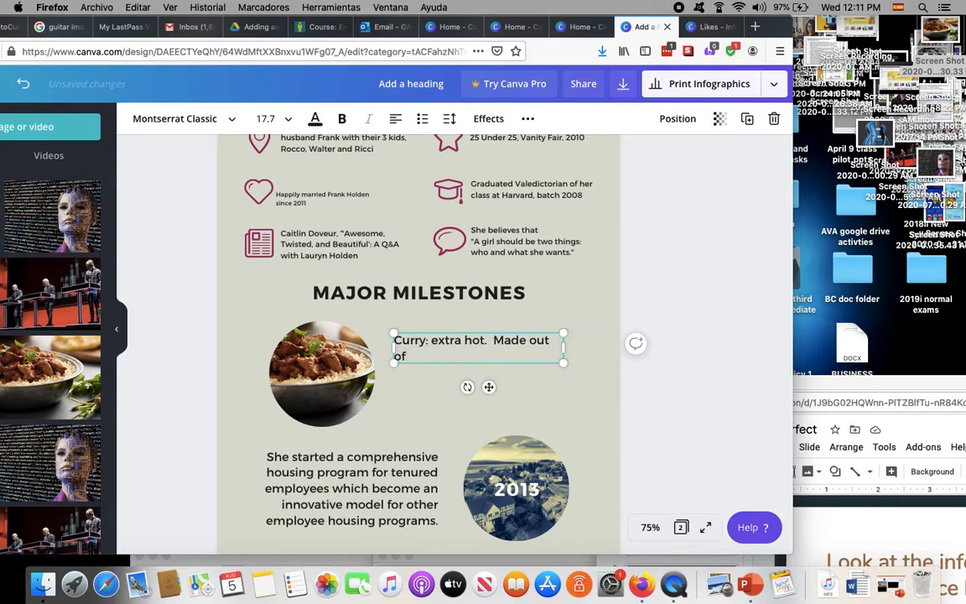
type("lli")
key("BackSpace")
type("ies, and o")
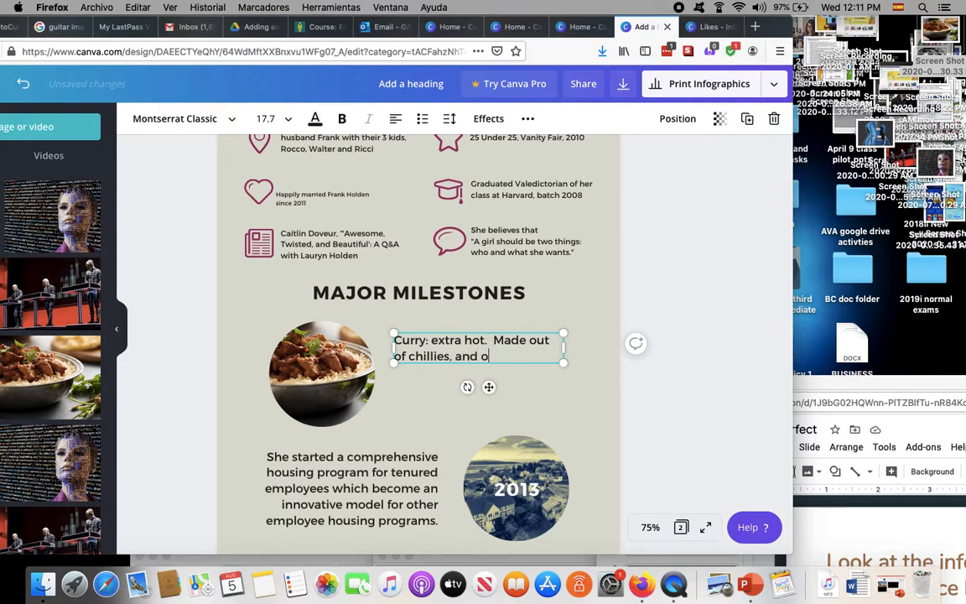
type("ther spices")
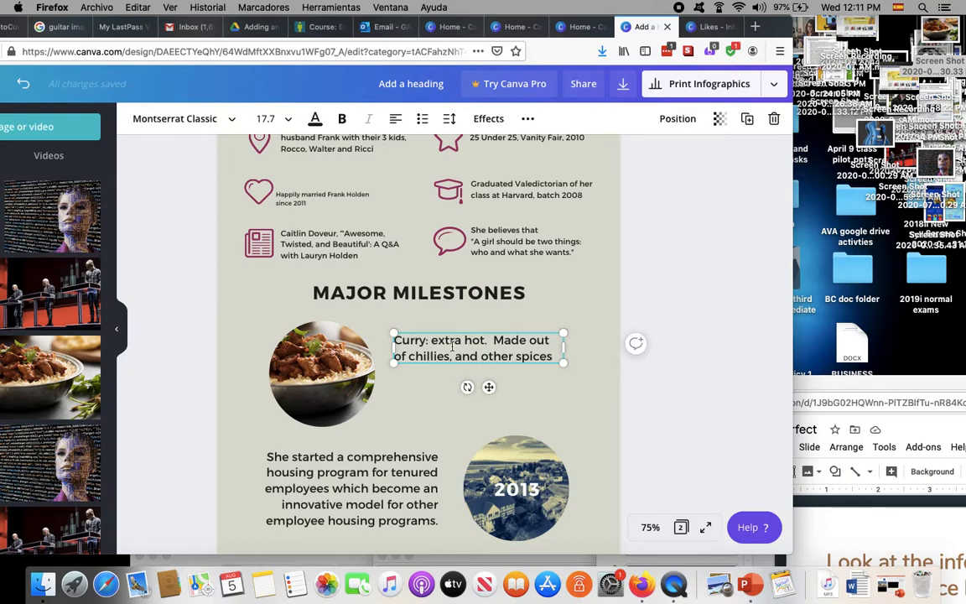
type("including")
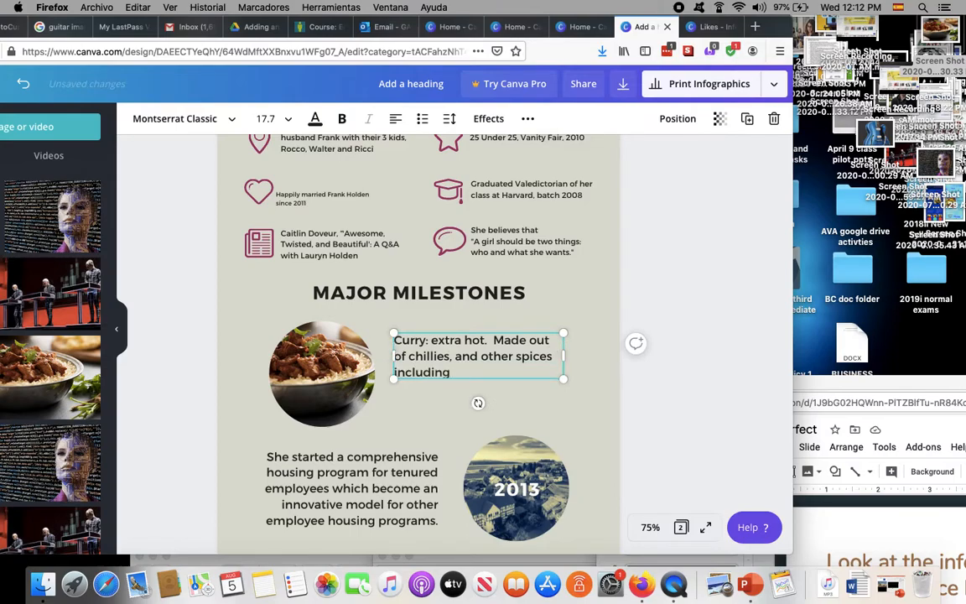
type(" yoghurt")
key("BackSpace")
key("BackSpace")
key("BackSpace")
type("uht")
key("BackSpace")
key("BackSpace")
key("BackSpace")
type("hurt")
type("and rice")
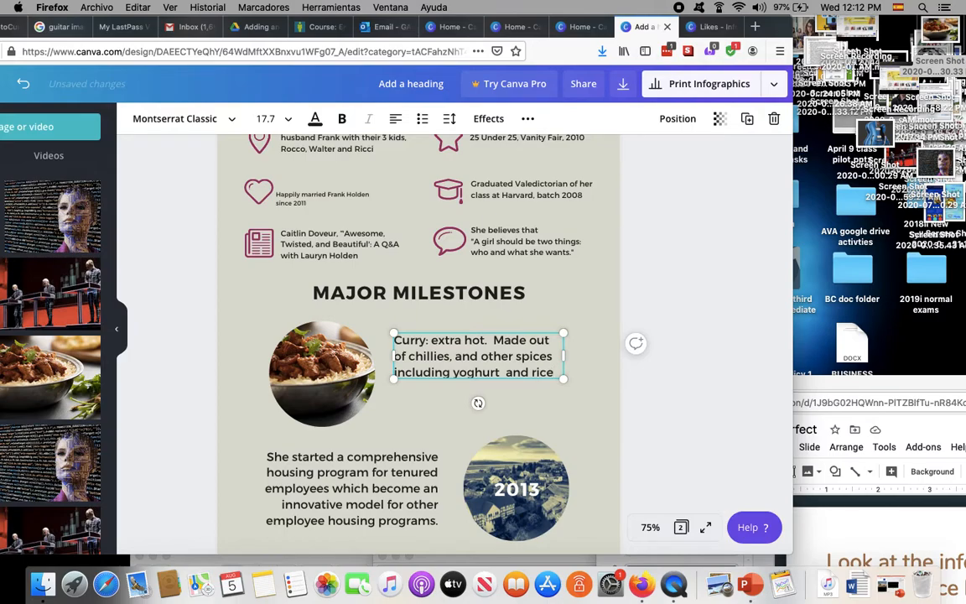
type(".")
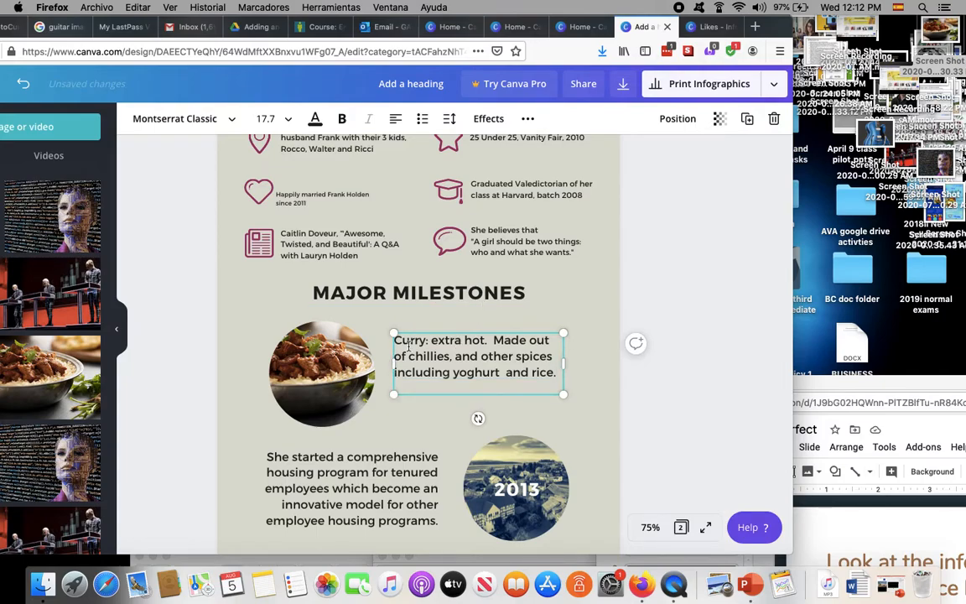
Step: Replace page 2's plain background with the free pale pink textured image from the background library
scroll(408, 345, "up", 1)
scroll(409, 346, "up", 2)
scroll(408, 345, "down", 5)
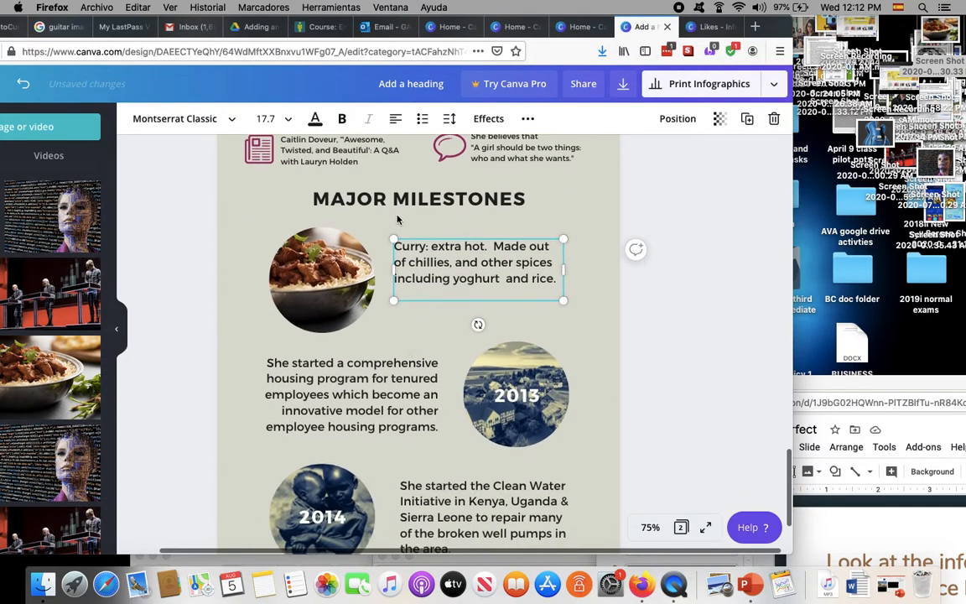
scroll(279, 219, "up", 5)
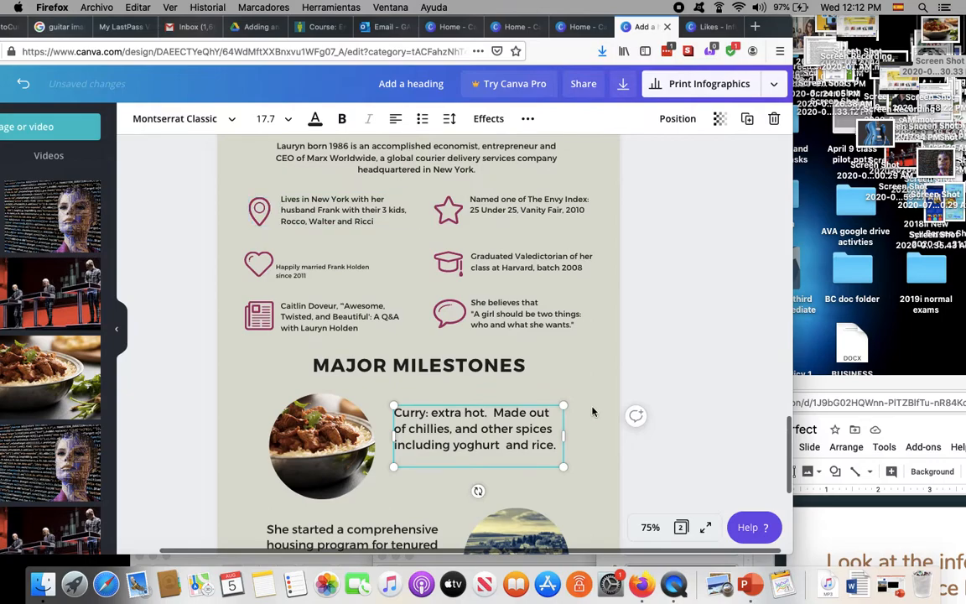
left_click(650, 528)
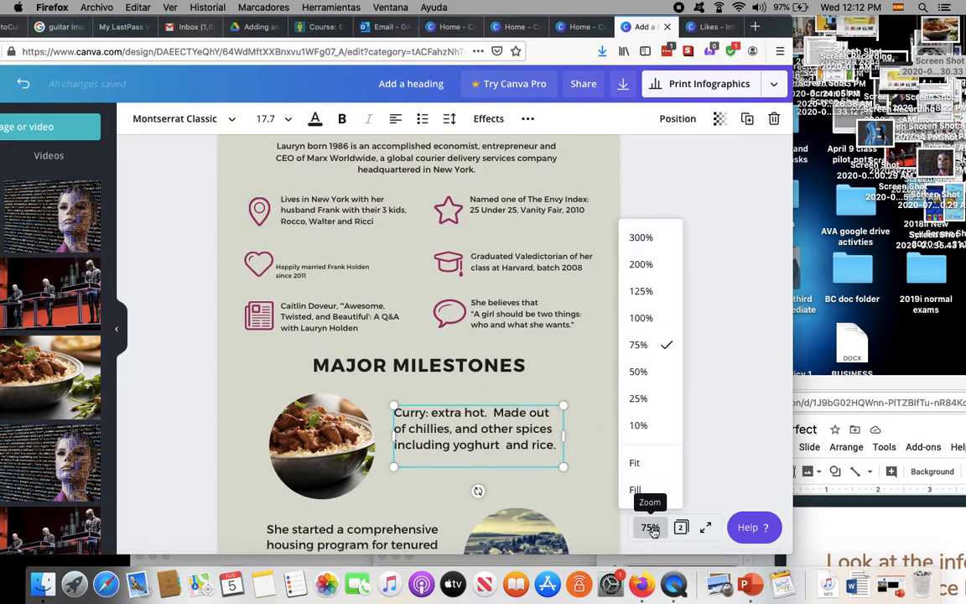
left_click(639, 398)
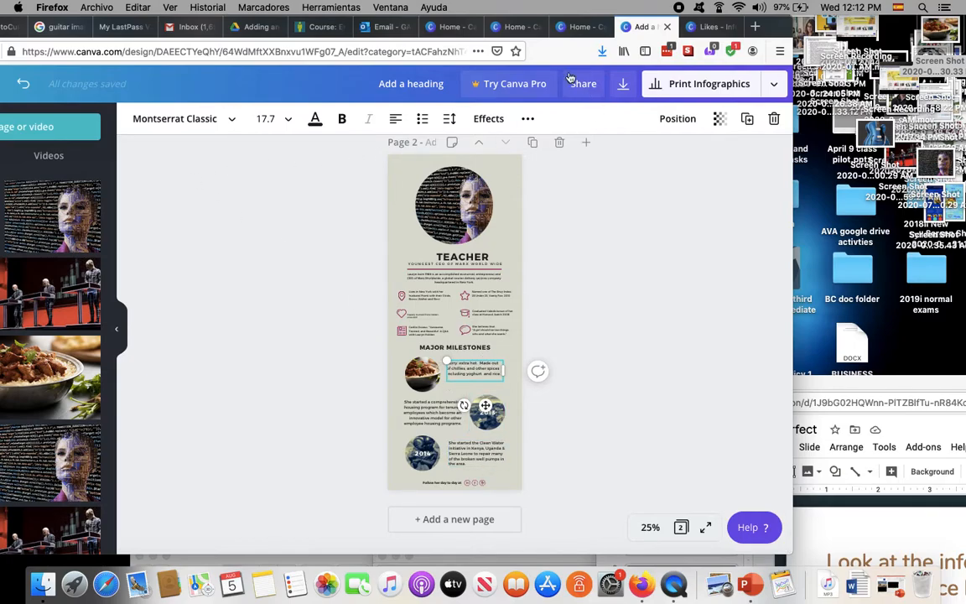
left_click_drag(558, 32, 764, 32)
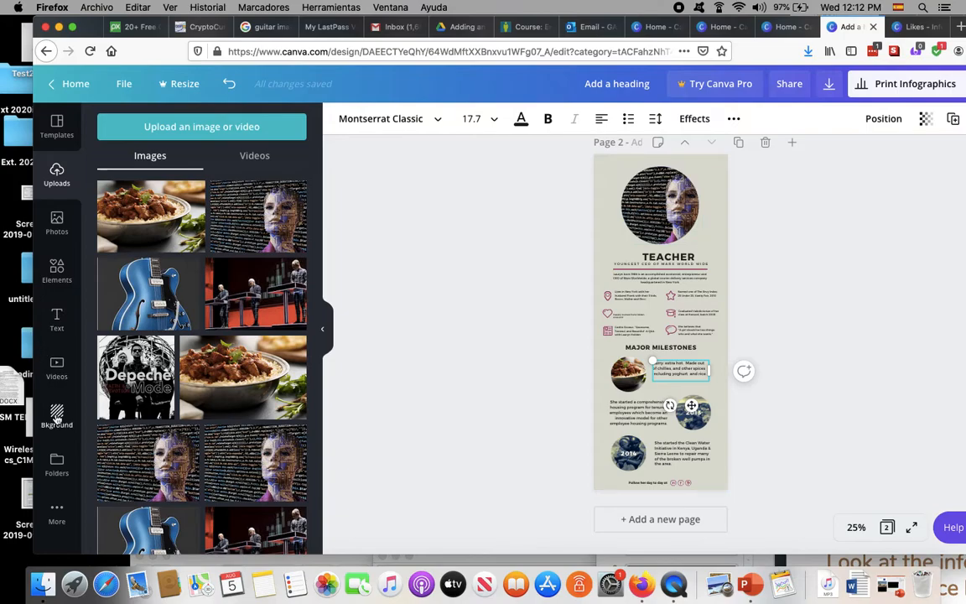
left_click(630, 298)
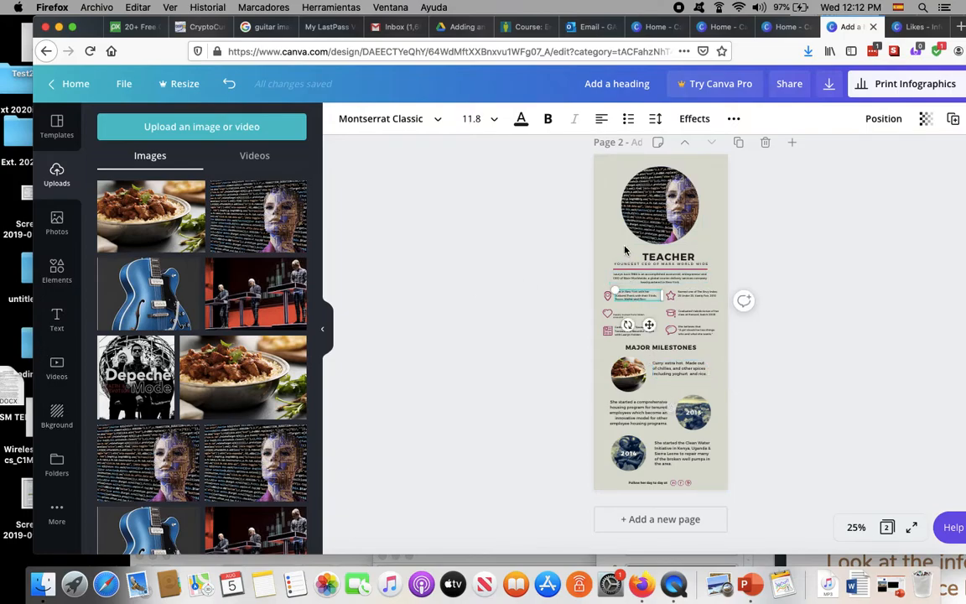
left_click(626, 248)
left_click(59, 413)
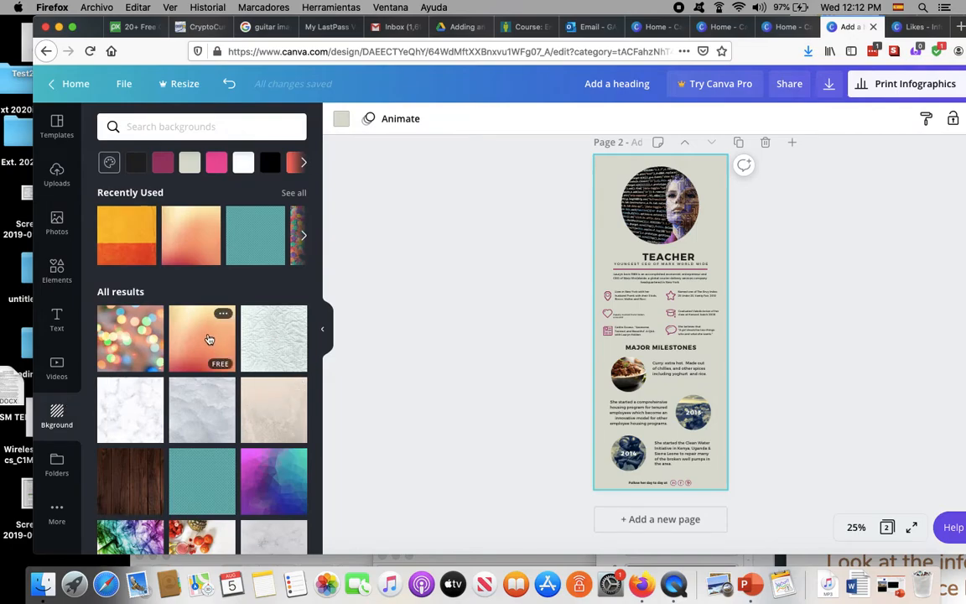
scroll(237, 427, "down", 10)
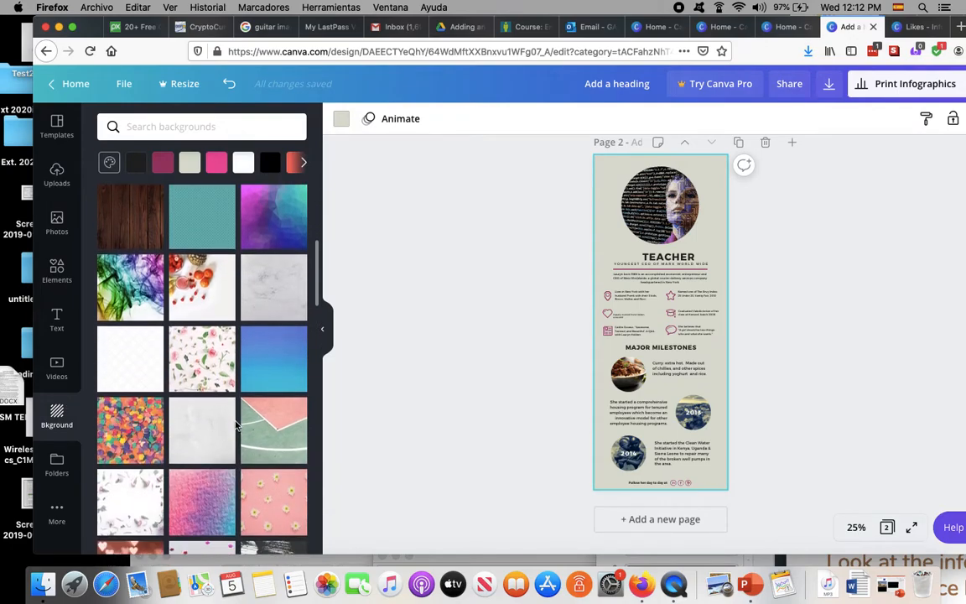
scroll(237, 427, "down", 2)
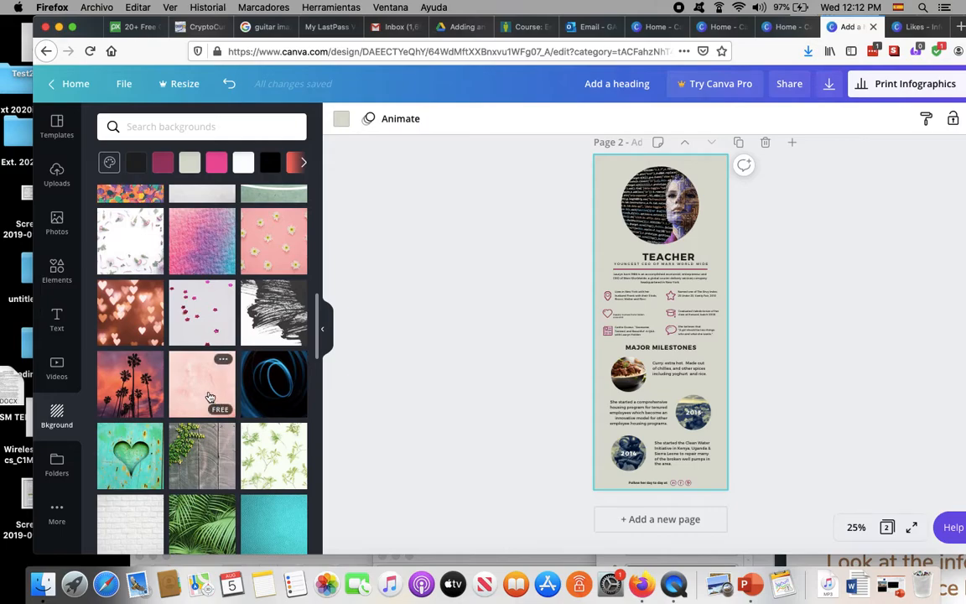
left_click(201, 388)
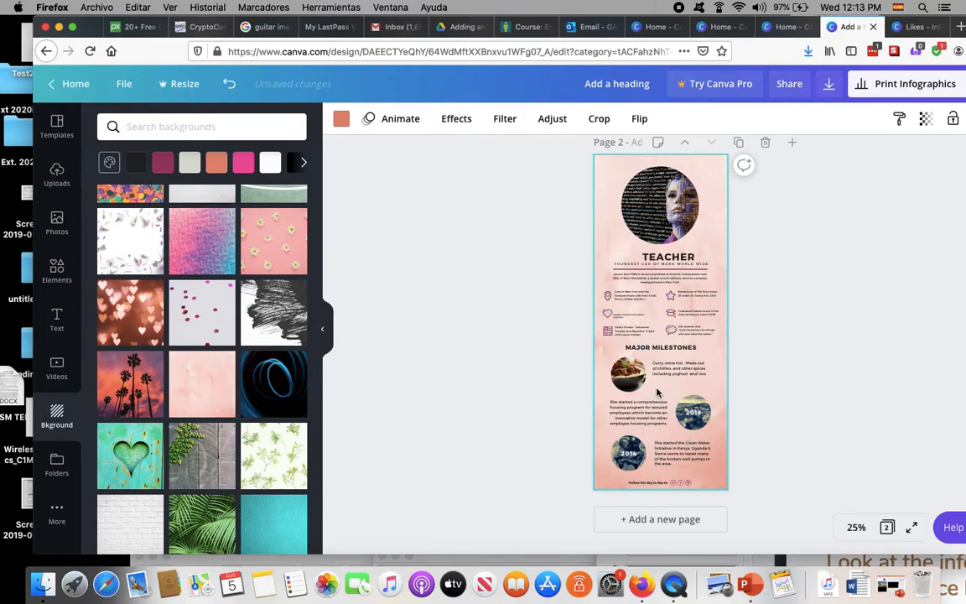
Step: Review the finished look of page 2 and compare it with the LIKES infographic on page 1
scroll(838, 363, "up", 3)
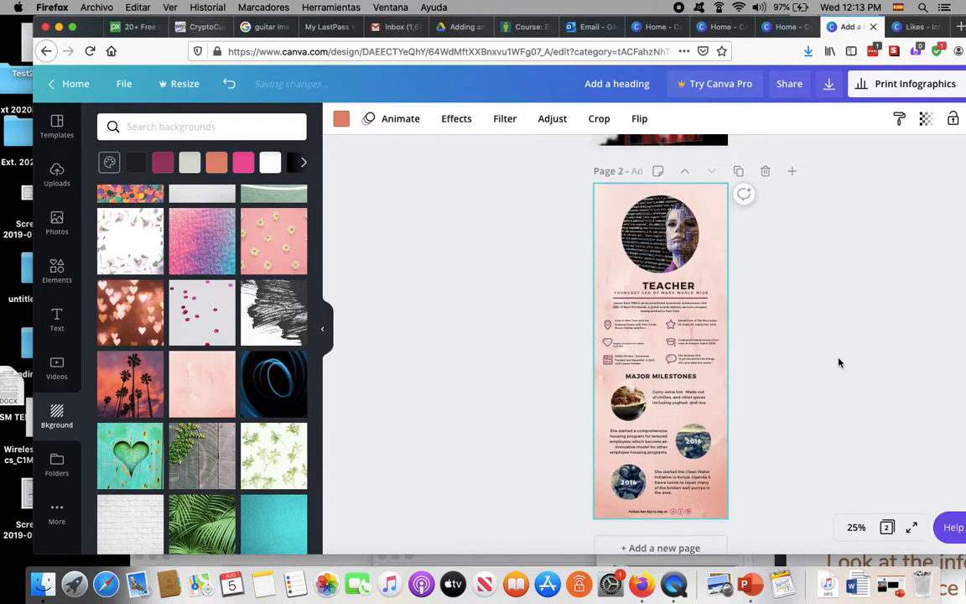
scroll(839, 363, "down", 3)
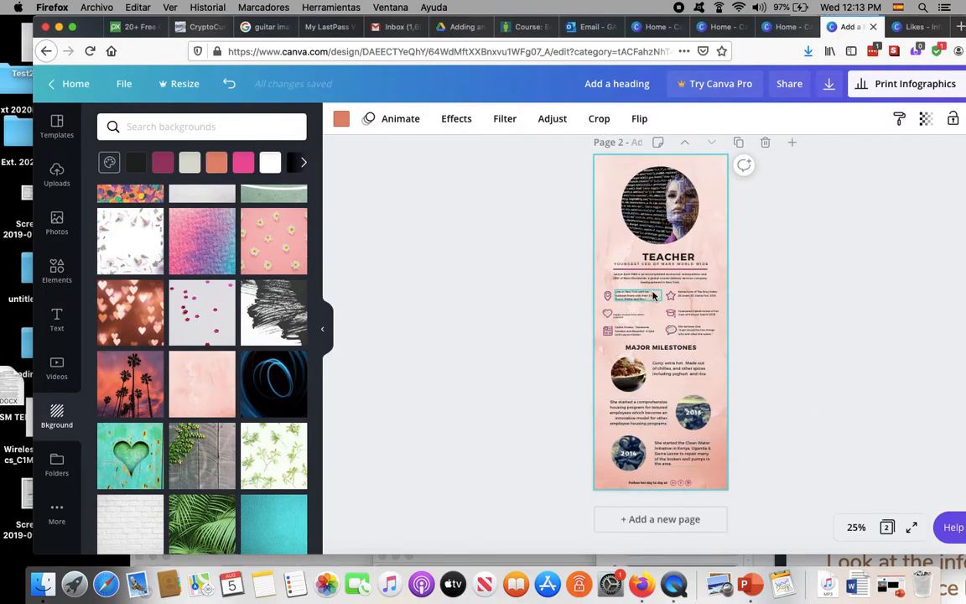
scroll(646, 378, "up", 8)
scroll(654, 295, "down", 8)
scroll(654, 295, "up", 3)
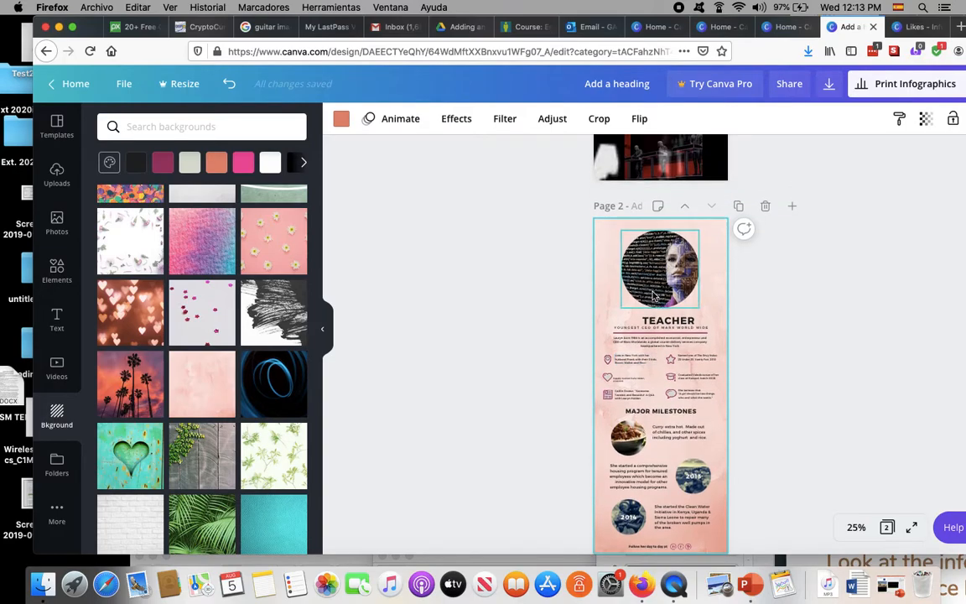
scroll(654, 295, "up", 12)
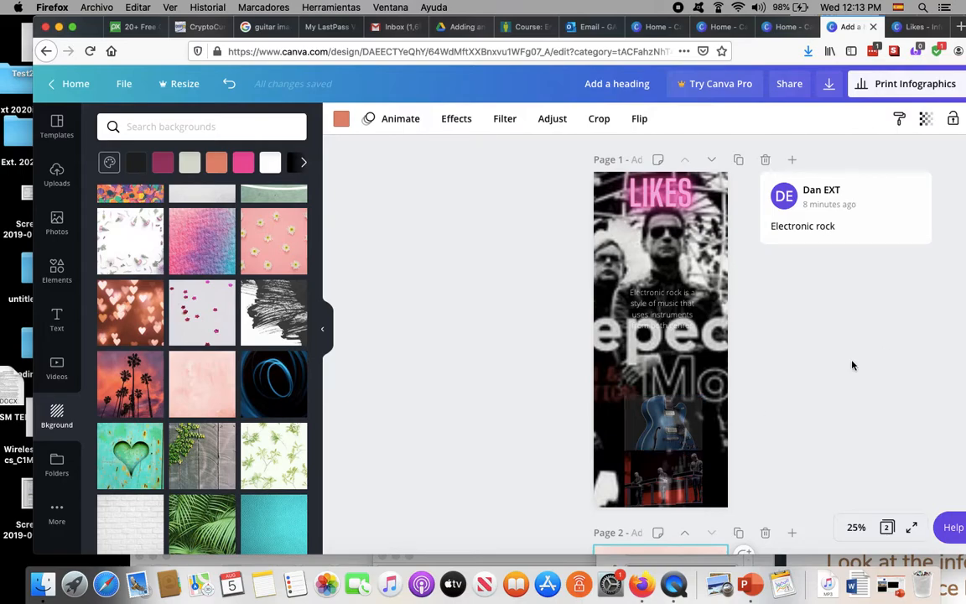
scroll(853, 366, "down", 5)
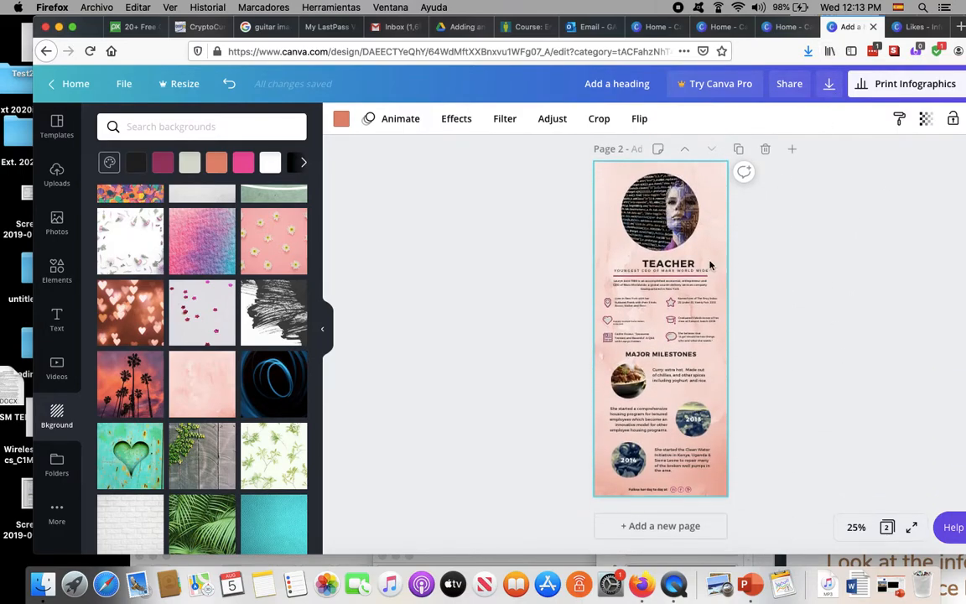